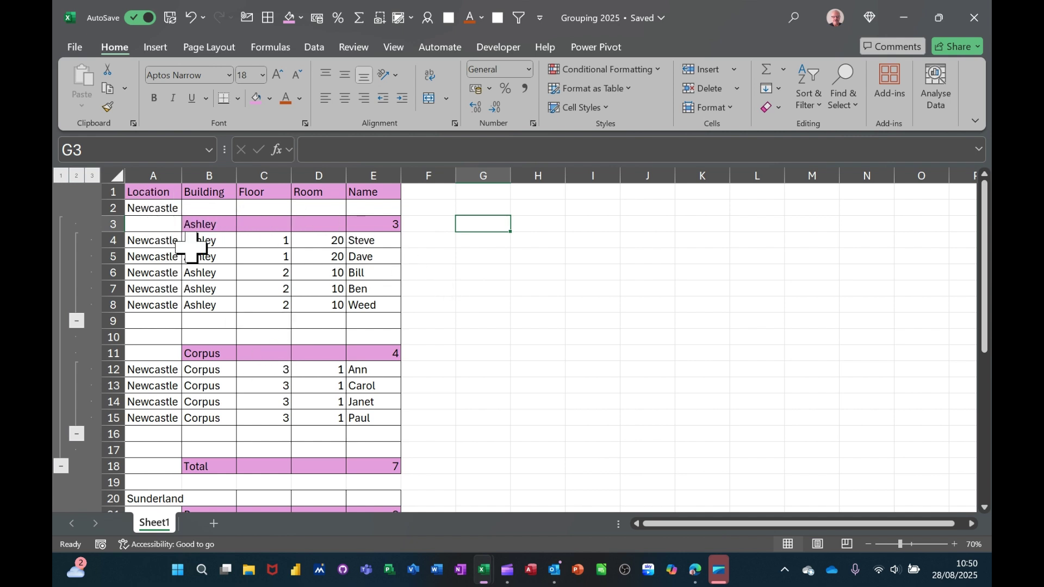
- Switch the outline through levels 2, 1 and 3, ending fully expanded
{"action": "scroll", "coordinate": [279, 305], "scroll_direction": "down", "scroll_amount": 5}
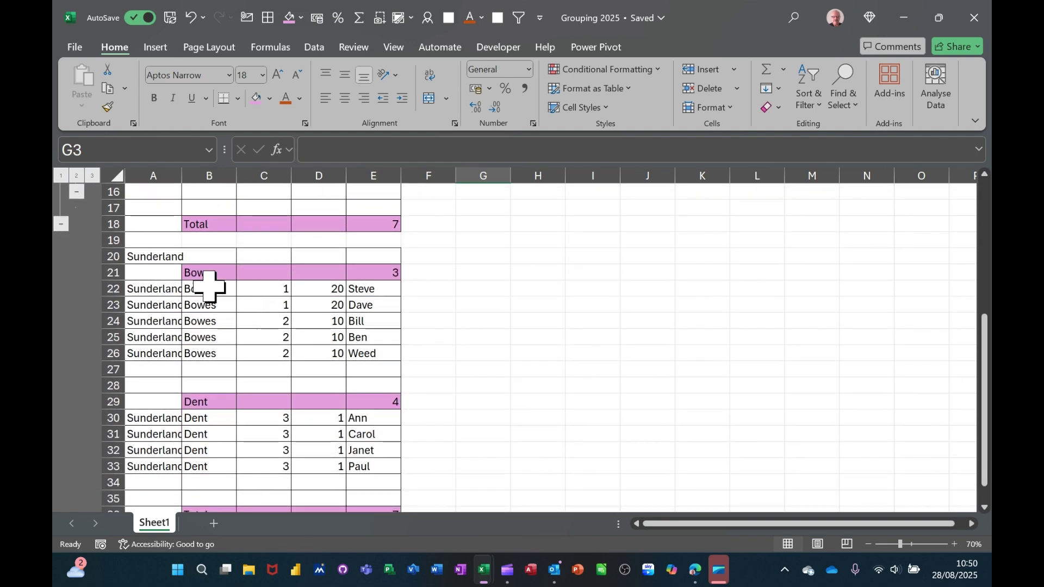
{"action": "scroll", "coordinate": [264, 324], "scroll_direction": "down", "scroll_amount": 3}
{"action": "scroll", "coordinate": [261, 333], "scroll_direction": "up", "scroll_amount": 4}
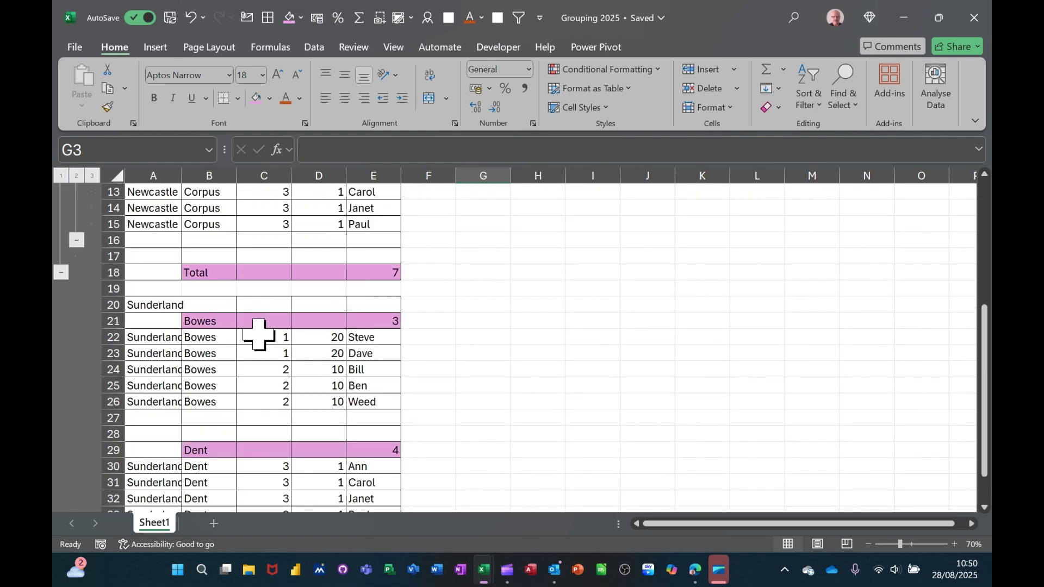
{"action": "scroll", "coordinate": [258, 334], "scroll_direction": "up", "scroll_amount": 4}
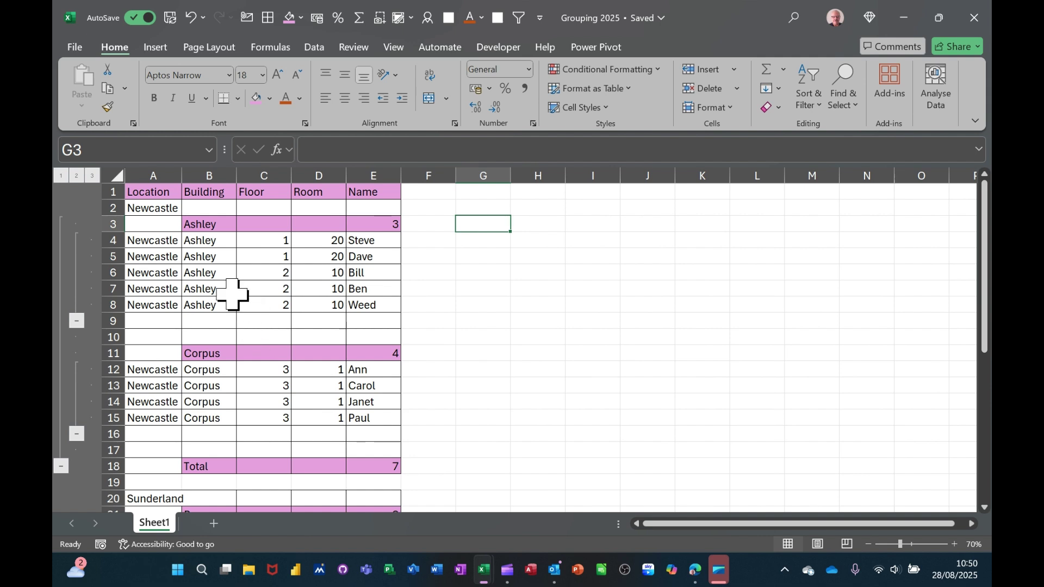
{"action": "left_click", "coordinate": [76, 175]}
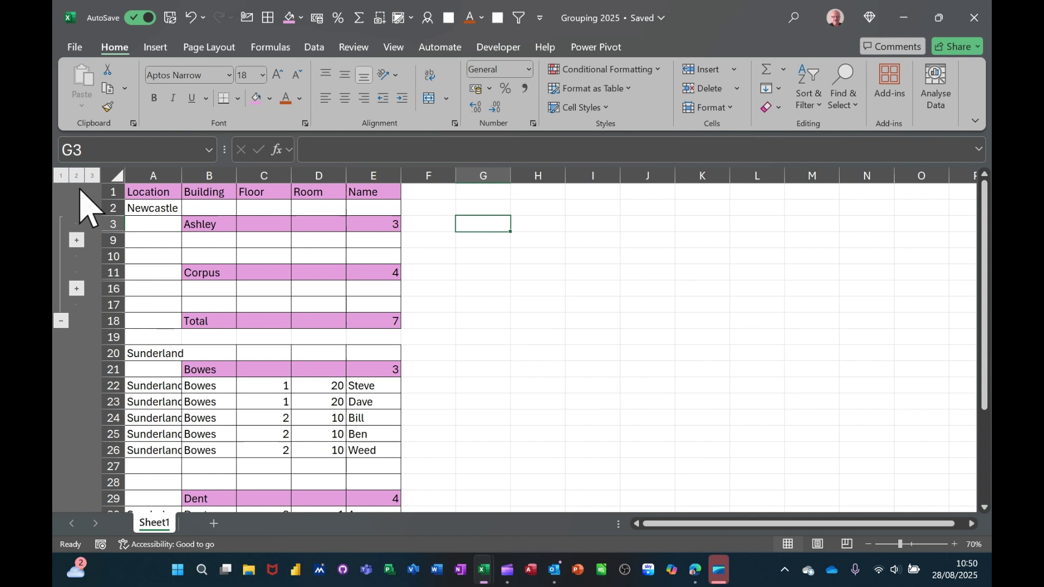
{"action": "left_click", "coordinate": [62, 176]}
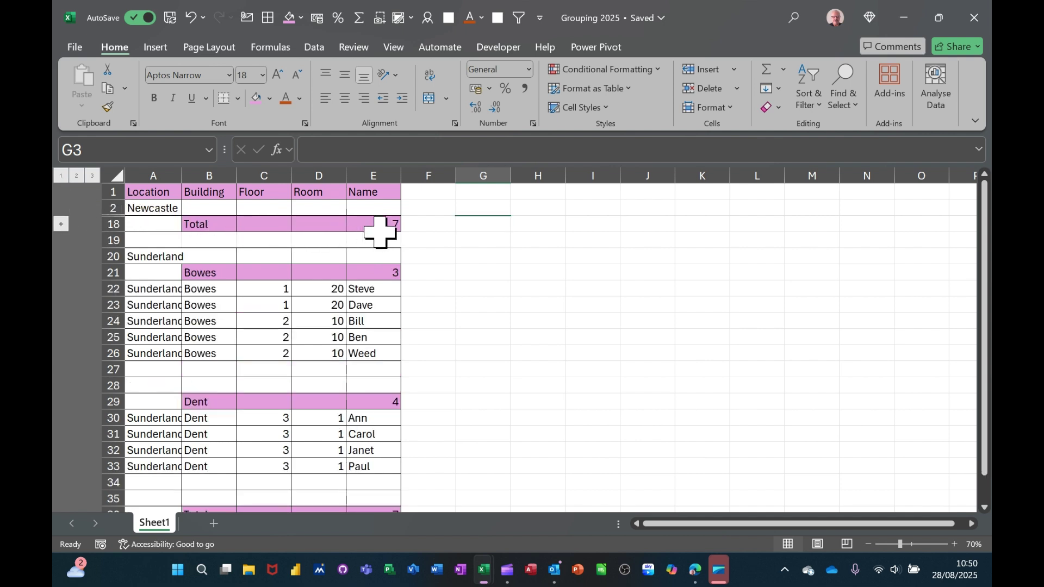
{"action": "left_click", "coordinate": [93, 176]}
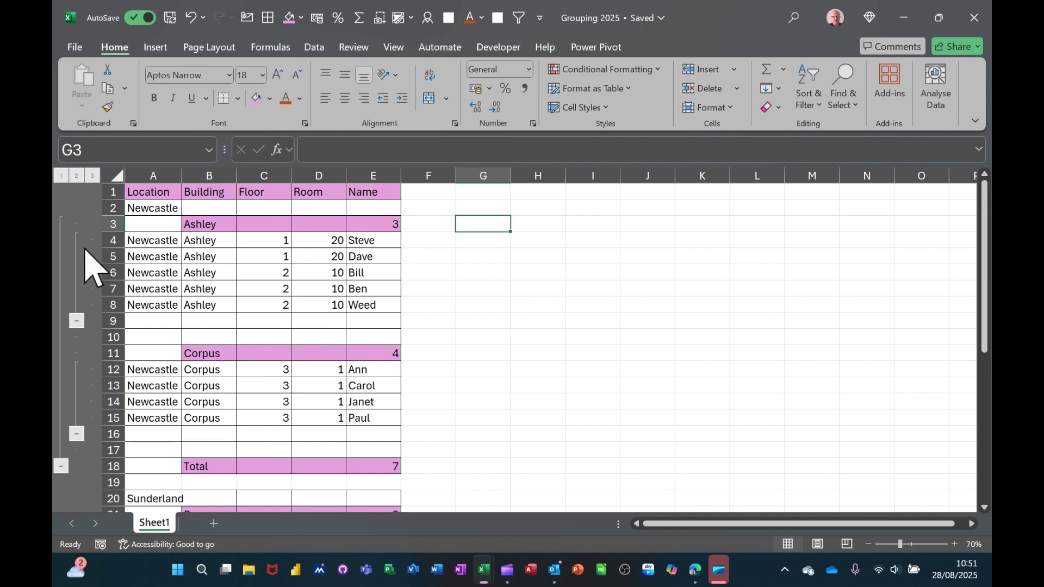
- Collapse Ashley and Corpus, then the whole Newcastle block down to its Total row
{"action": "left_click", "coordinate": [76, 322]}
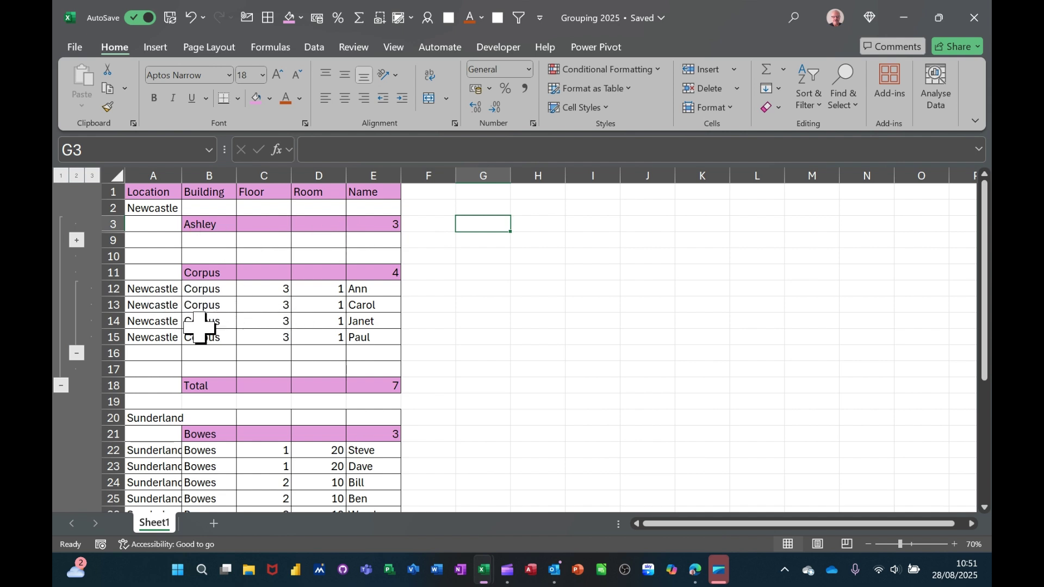
{"action": "left_click", "coordinate": [77, 353]}
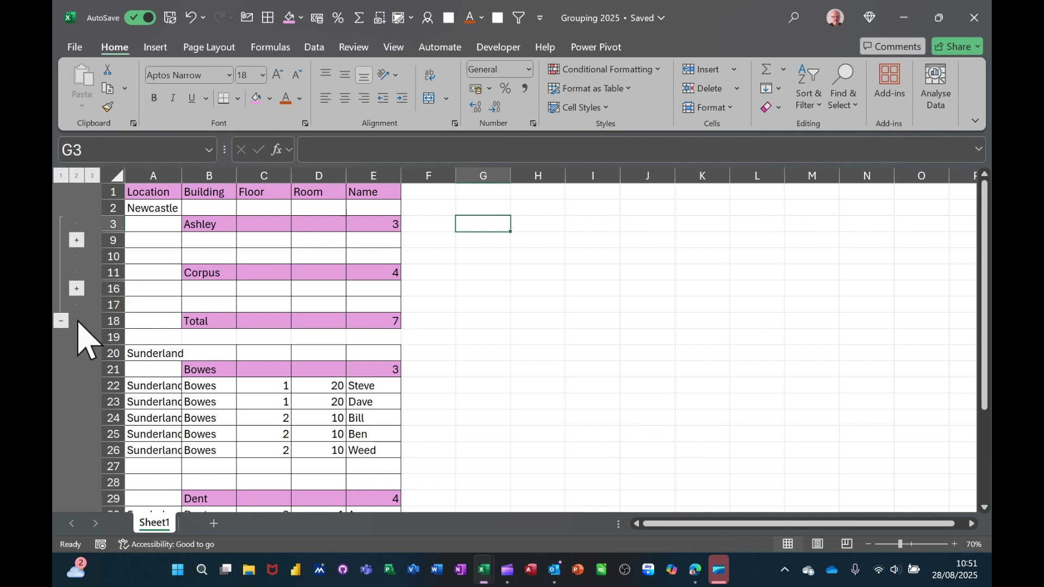
{"action": "left_click", "coordinate": [61, 321]}
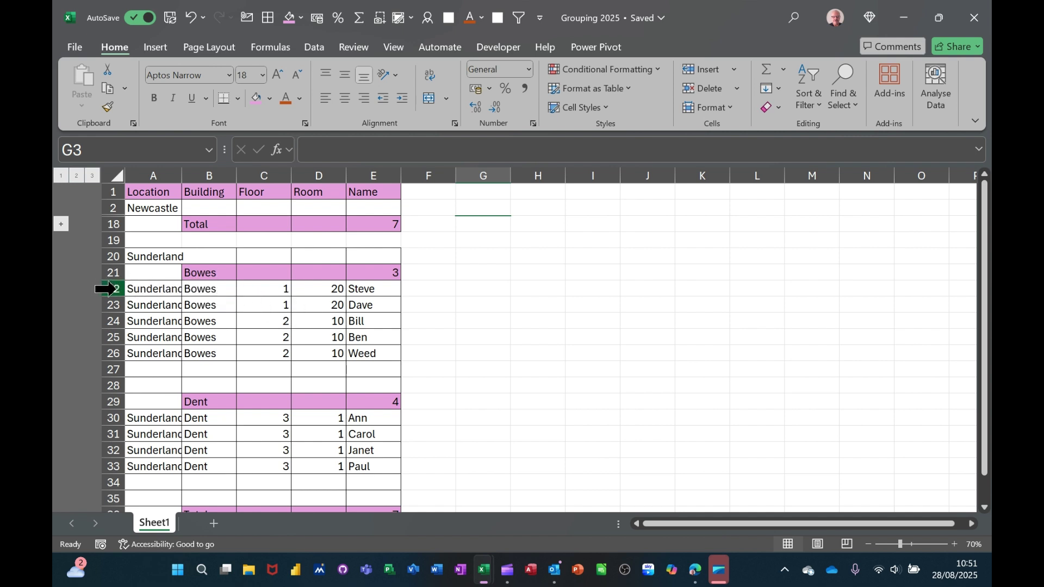
- Select F22:I25 beside Bowes, attempt Data > Outline > Group, then cancel the Group dialog
{"action": "left_click_drag", "start_coordinate": [110, 289], "coordinate": [119, 353]}
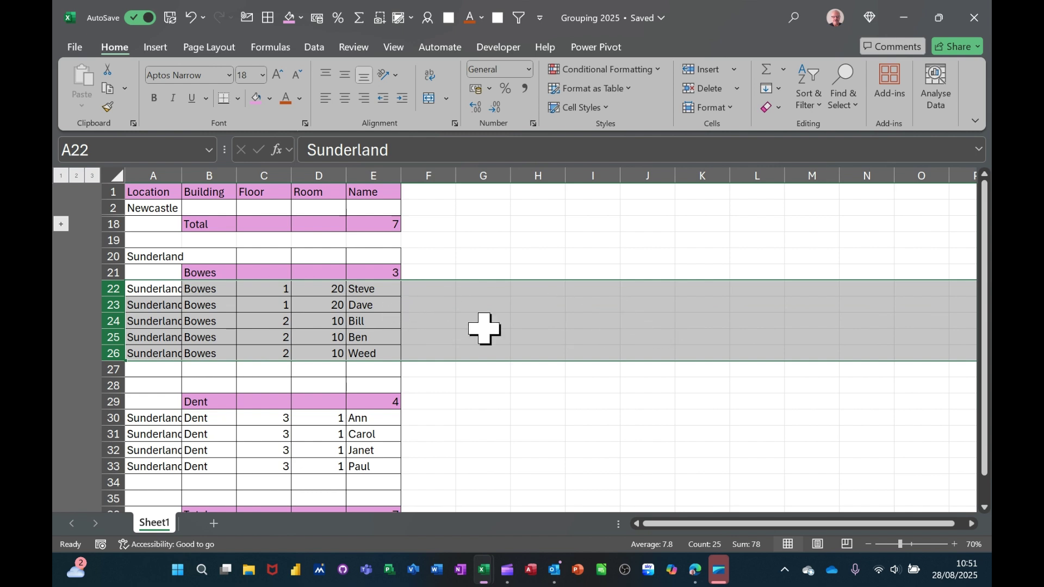
{"action": "left_click", "coordinate": [511, 312]}
{"action": "left_click_drag", "start_coordinate": [429, 294], "coordinate": [570, 343]}
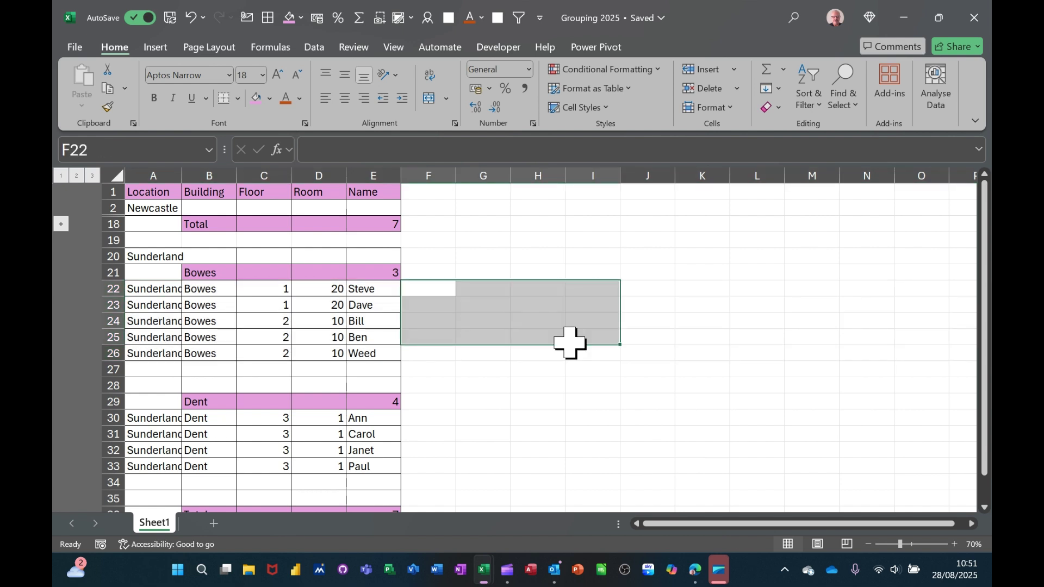
{"action": "left_click", "coordinate": [314, 49]}
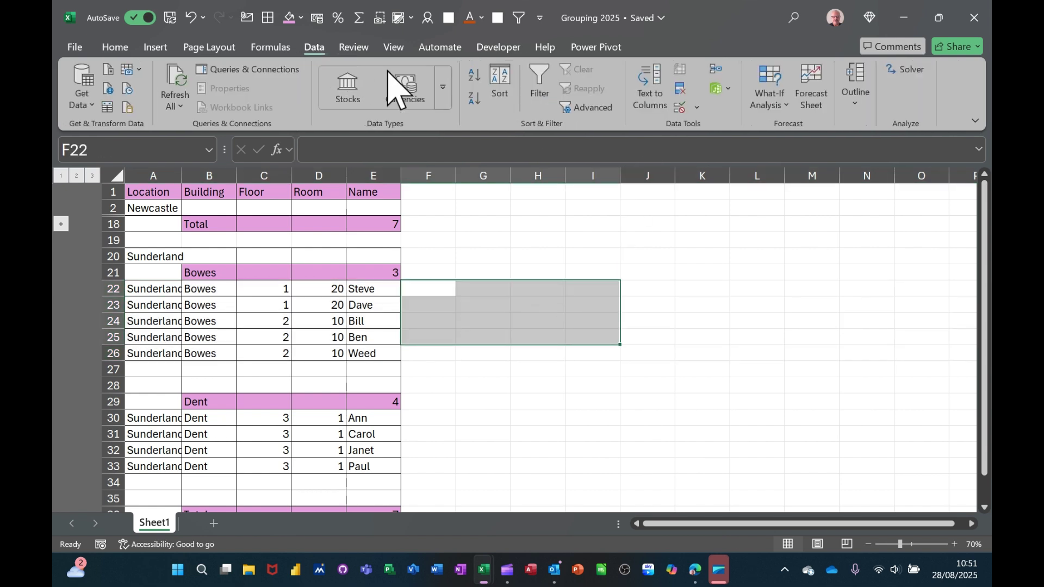
{"action": "left_click", "coordinate": [856, 103]}
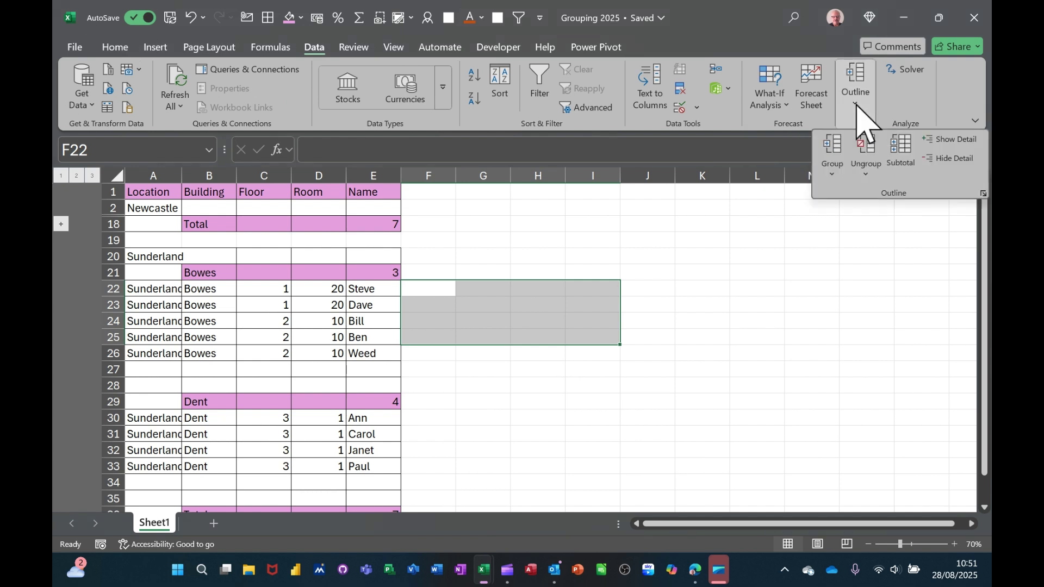
{"action": "left_click", "coordinate": [835, 145]}
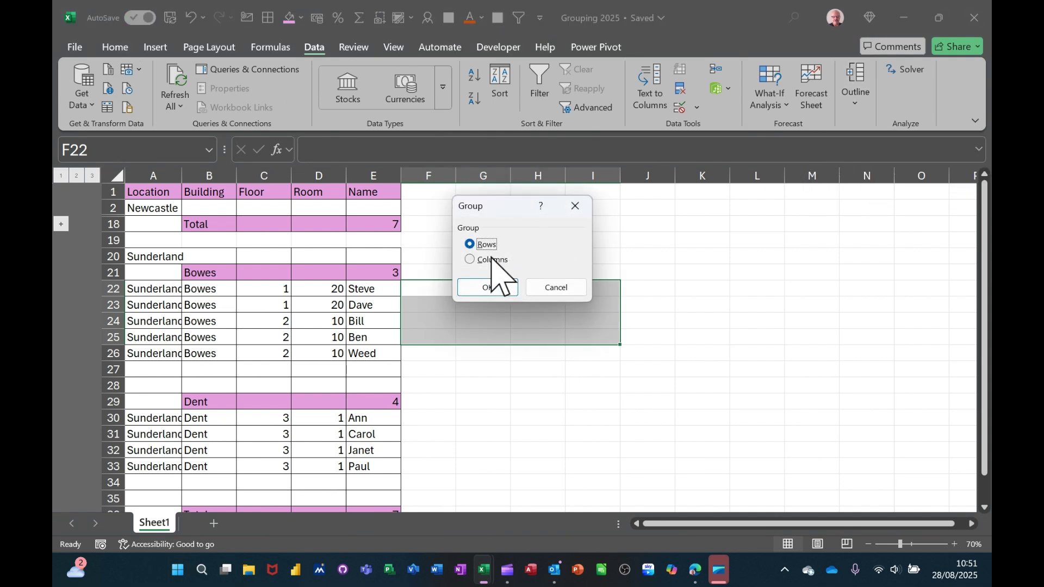
{"action": "left_click", "coordinate": [556, 288]}
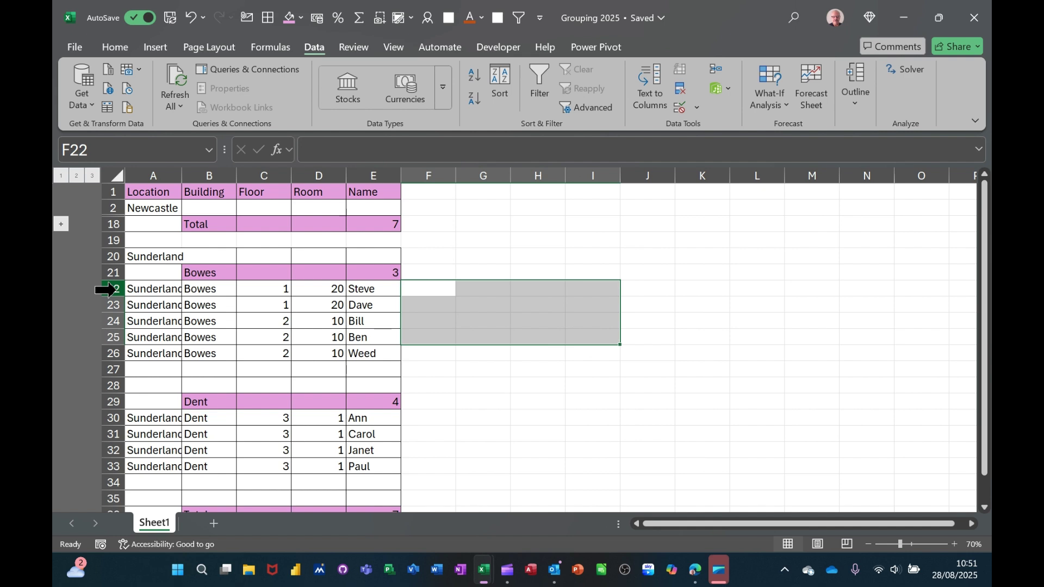
- Group Bowes rows 22–26, then test collapsing and re-expanding the new group
{"action": "left_click_drag", "start_coordinate": [108, 290], "coordinate": [117, 342]}
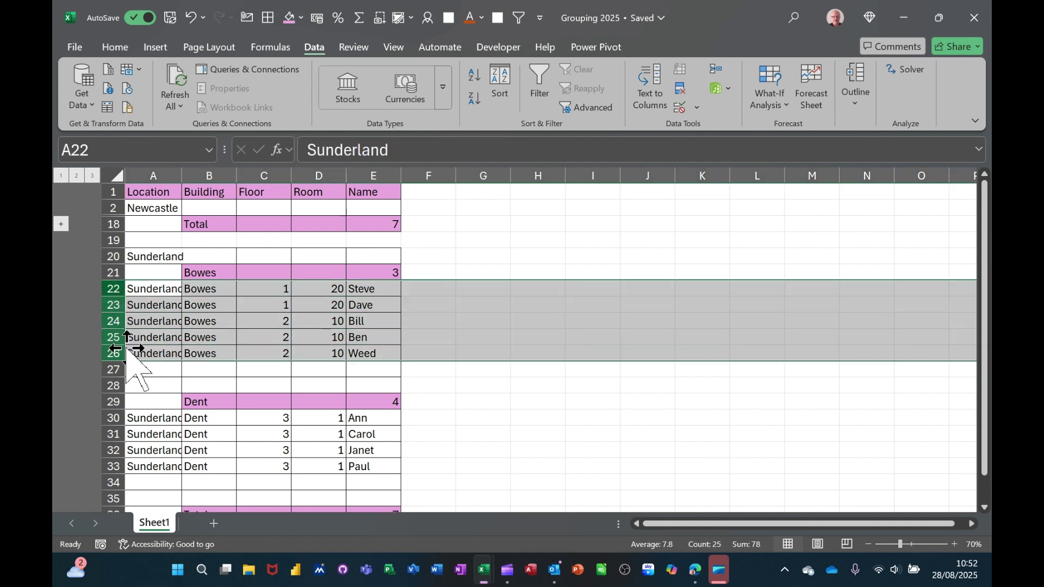
{"action": "left_click", "coordinate": [851, 101]}
{"action": "left_click", "coordinate": [832, 150]}
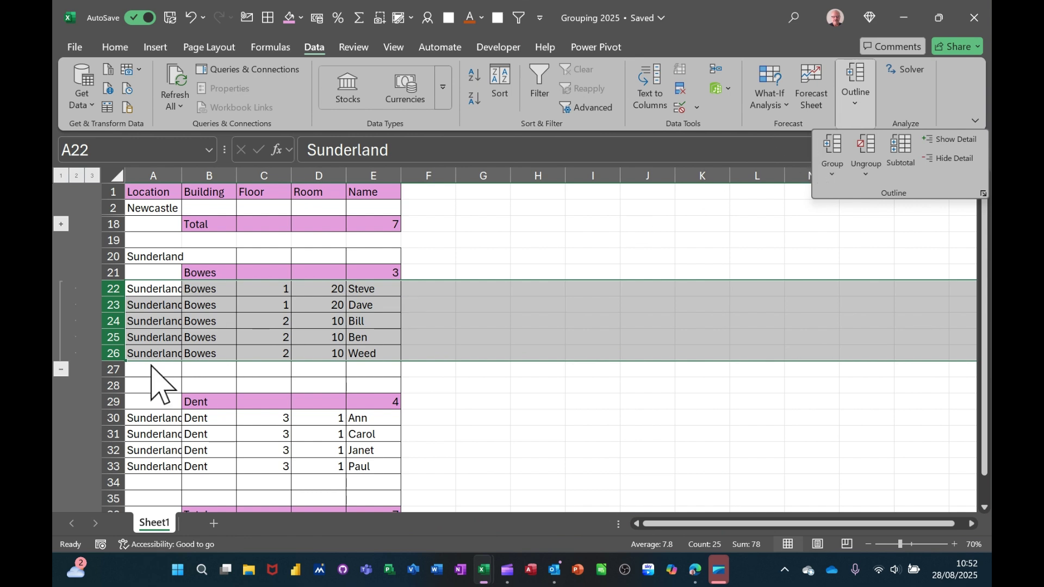
{"action": "left_click", "coordinate": [66, 373]}
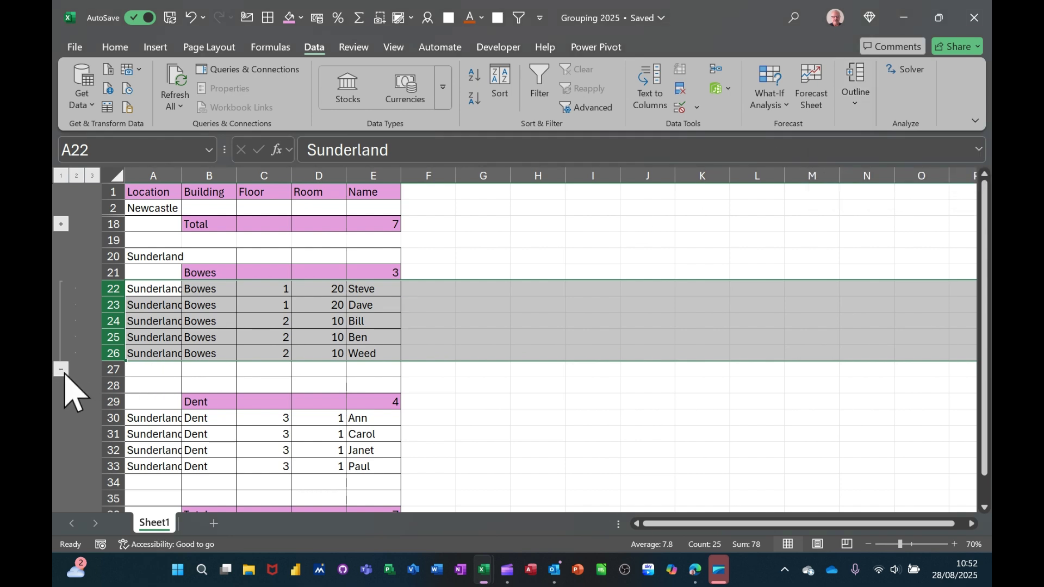
{"action": "left_click", "coordinate": [60, 371]}
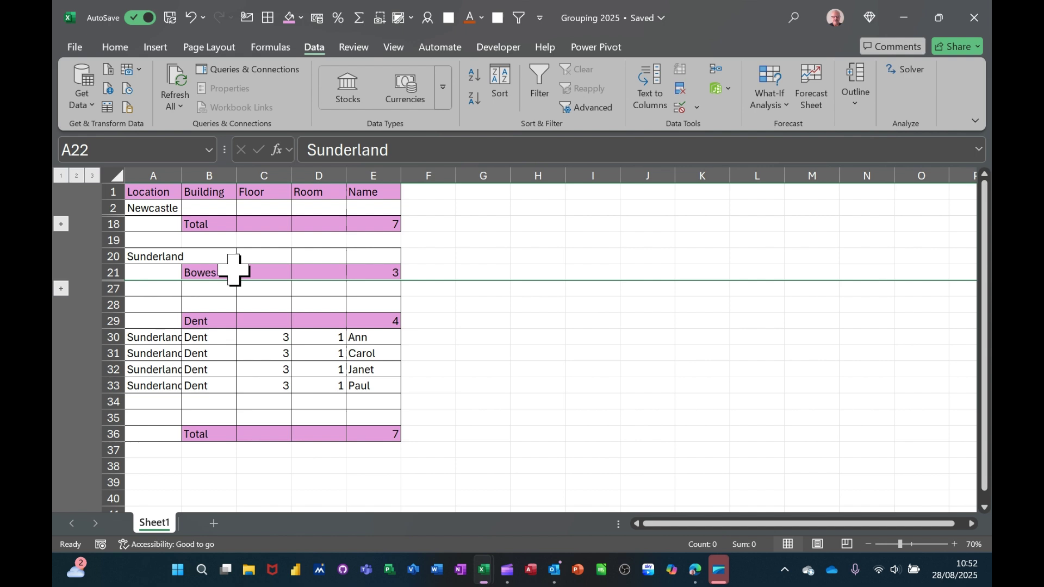
{"action": "left_click", "coordinate": [61, 289]}
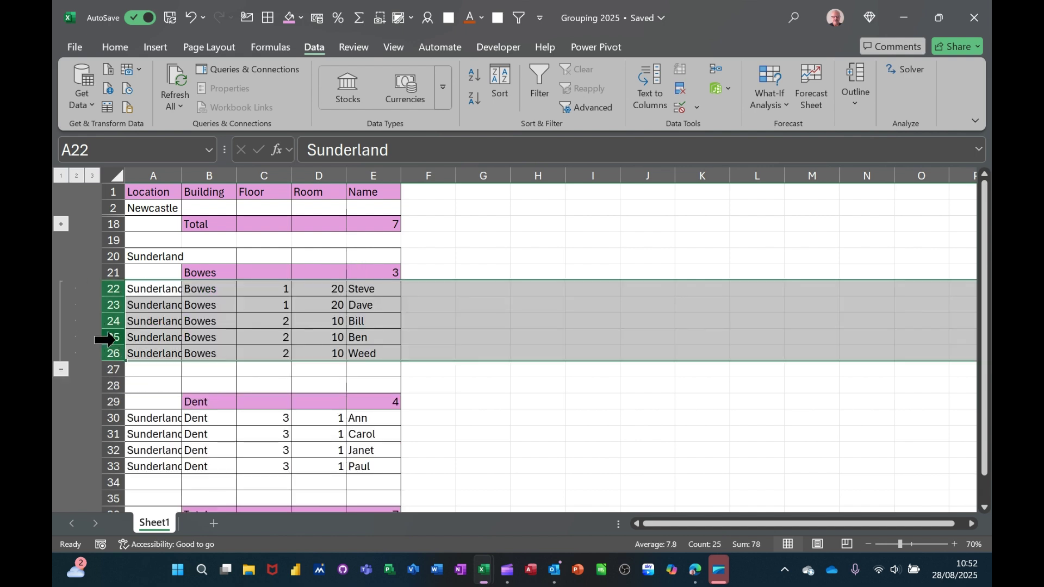
- Group Dent rows 30–33, then collapse both the Dent and Bowes detail groups
{"action": "scroll", "coordinate": [245, 396], "scroll_direction": "down", "scroll_amount": 3}
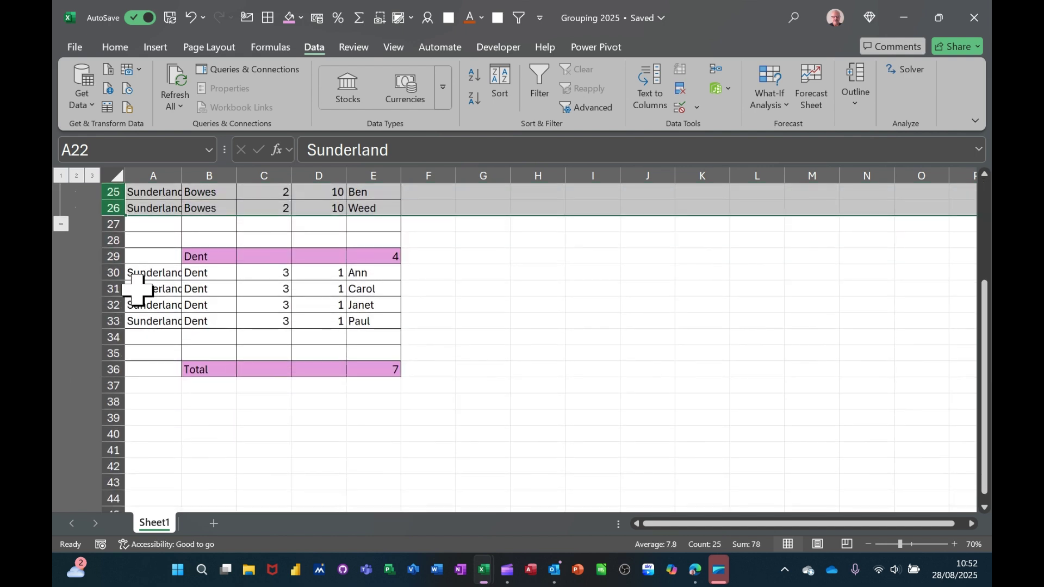
{"action": "left_click_drag", "start_coordinate": [109, 272], "coordinate": [124, 316]}
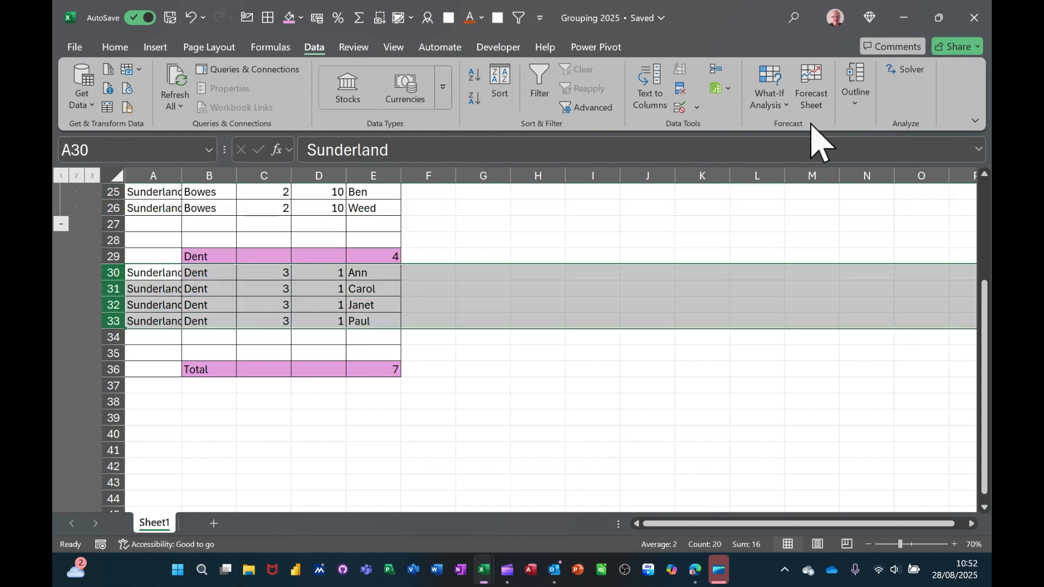
{"action": "left_click", "coordinate": [856, 106]}
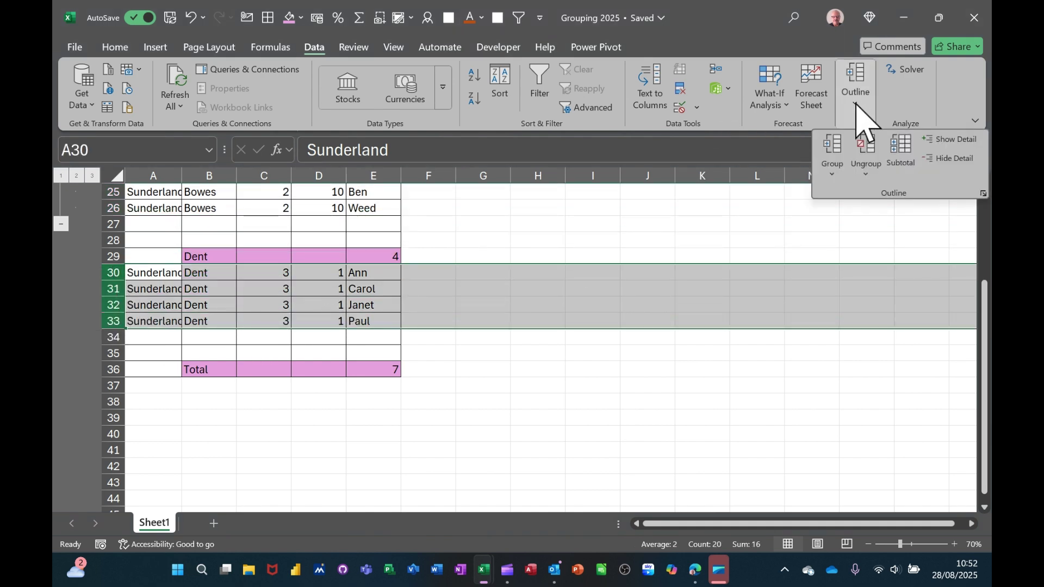
{"action": "left_click", "coordinate": [832, 158]}
{"action": "left_click", "coordinate": [61, 337]}
{"action": "left_click", "coordinate": [61, 224]}
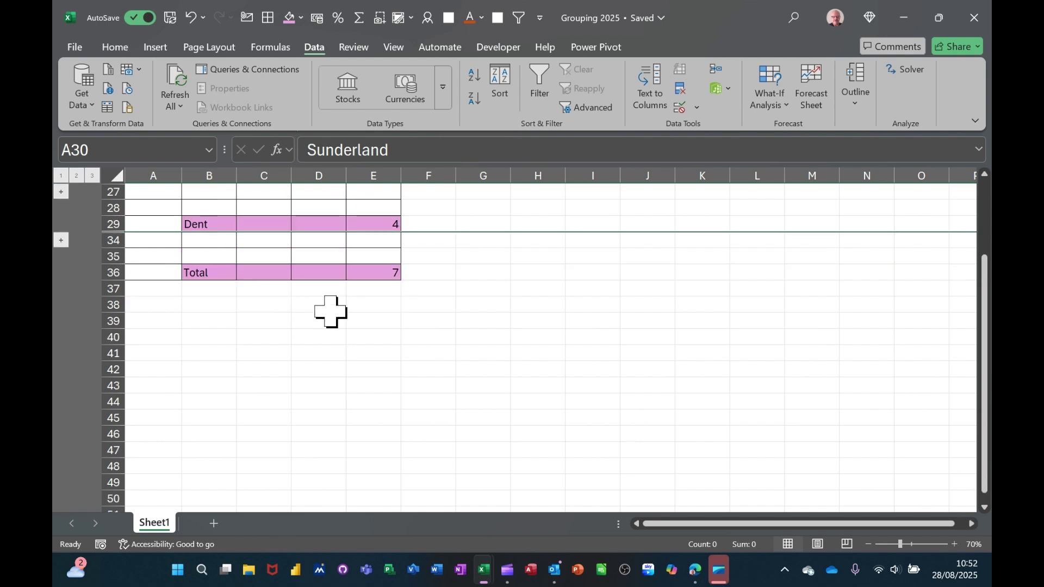
- Group Sunderland's rows 21–35 as an outer level, collapse it, then show outline level 2
{"action": "scroll", "coordinate": [331, 310], "scroll_direction": "up", "scroll_amount": 3}
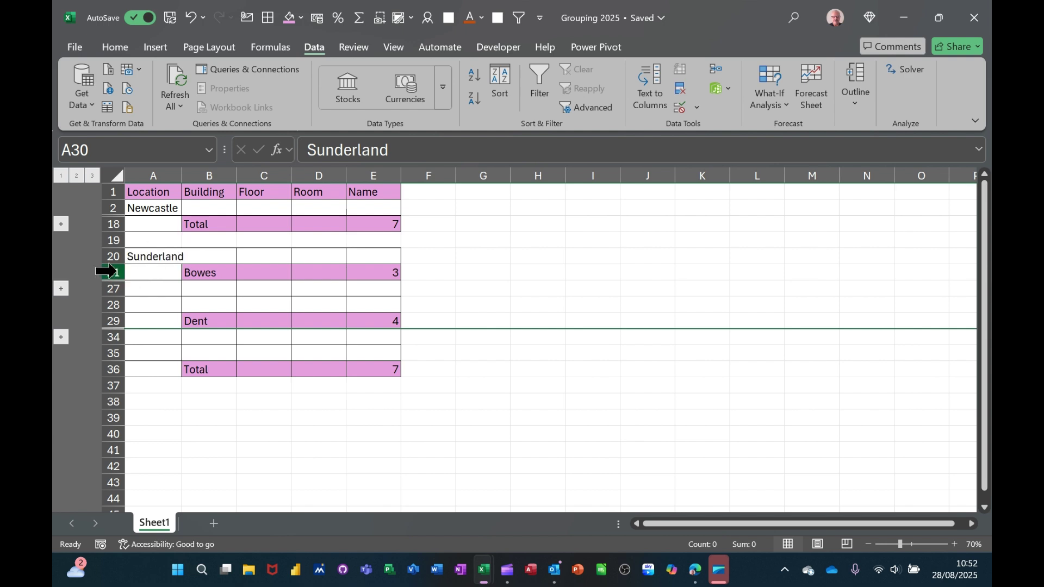
{"action": "left_click_drag", "start_coordinate": [109, 272], "coordinate": [119, 348]}
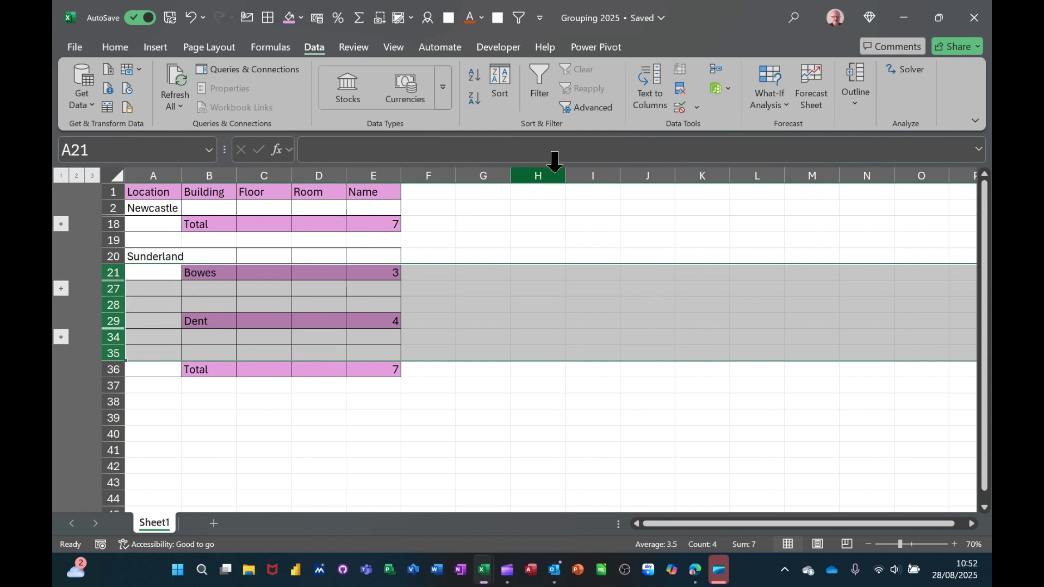
{"action": "left_click", "coordinate": [855, 103]}
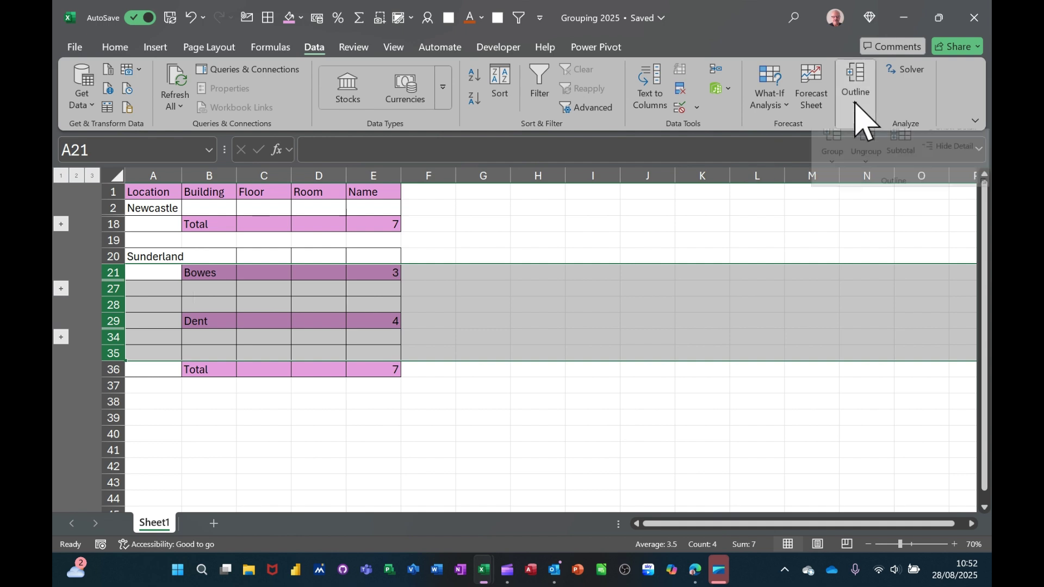
{"action": "left_click", "coordinate": [833, 149]}
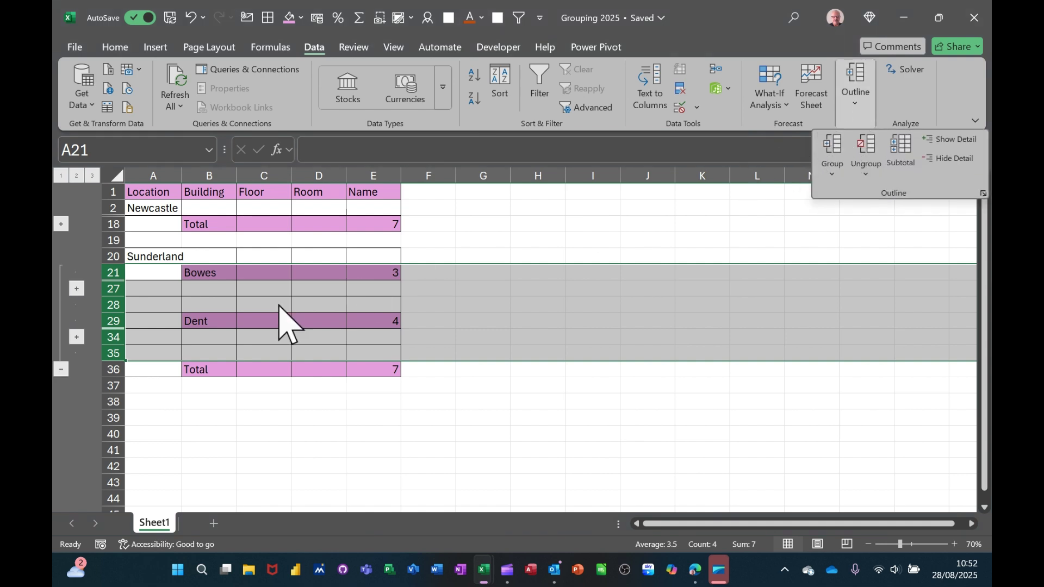
{"action": "left_click", "coordinate": [62, 370]}
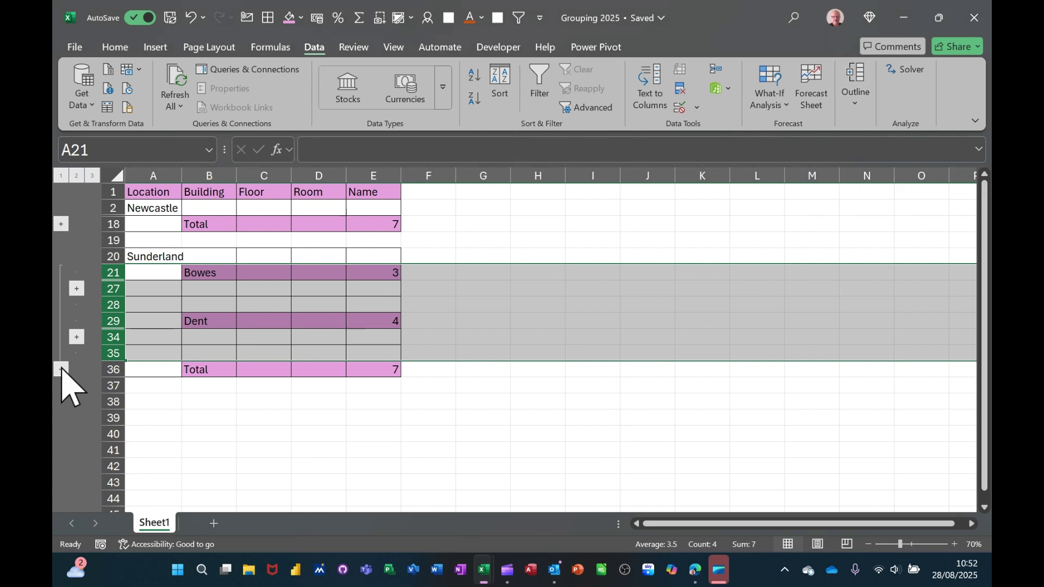
{"action": "left_click", "coordinate": [61, 370]}
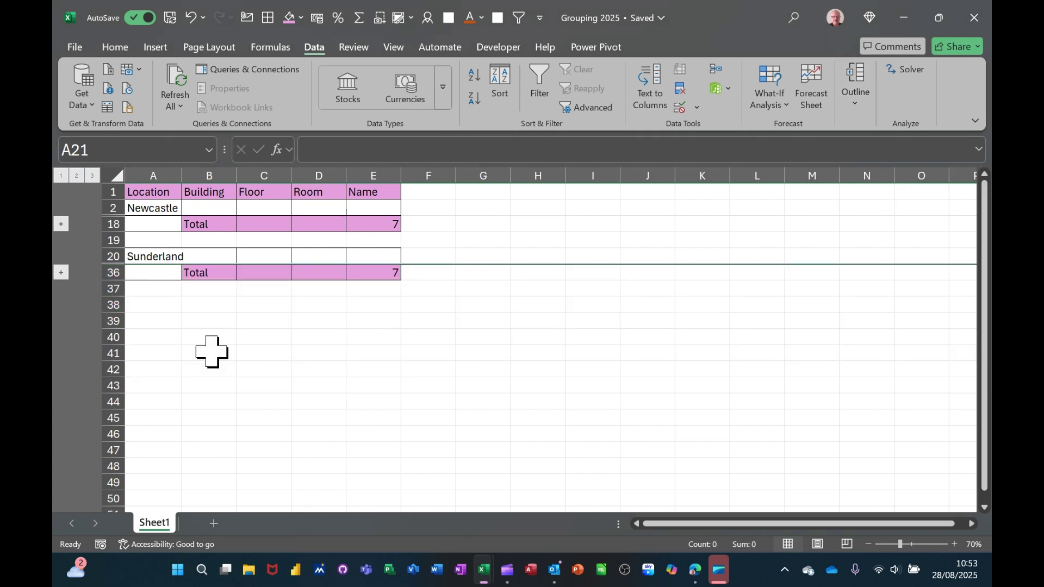
{"action": "left_click", "coordinate": [160, 291]}
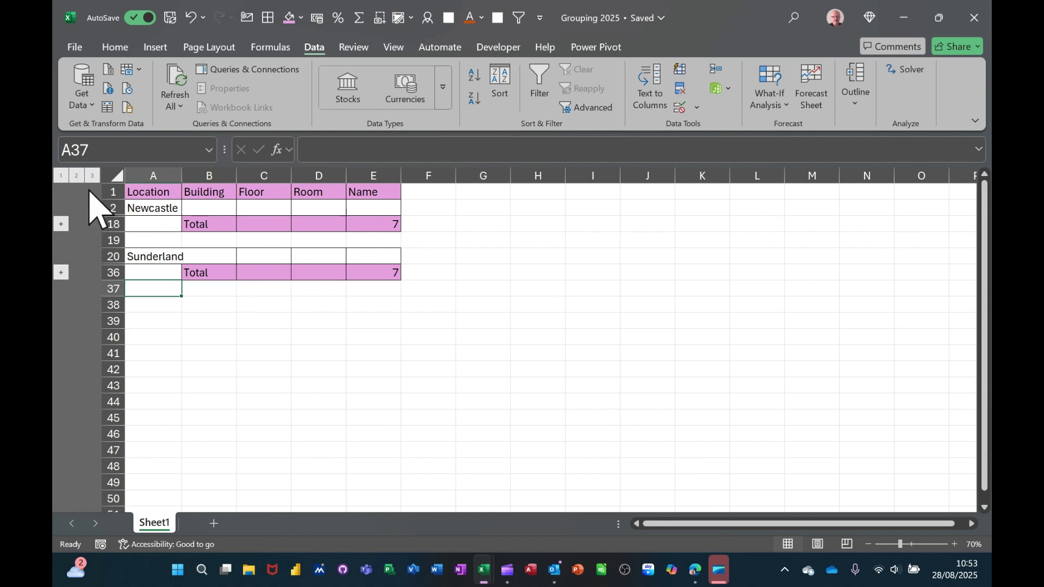
{"action": "left_click", "coordinate": [76, 176]}
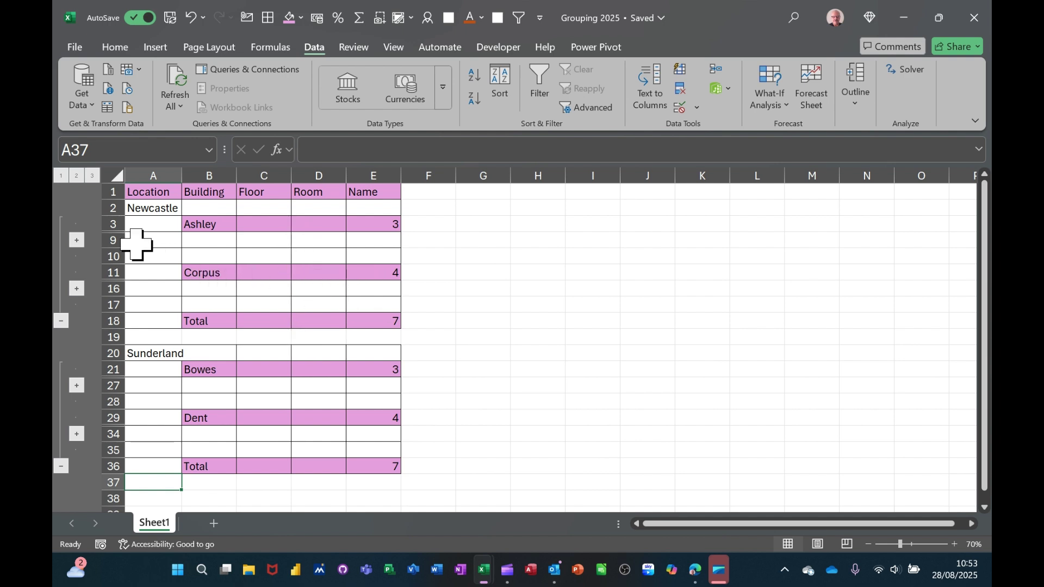
- Expand to outline level 3, then collapse Newcastle's Ashley and Corpus detail rows
{"action": "left_click", "coordinate": [93, 176]}
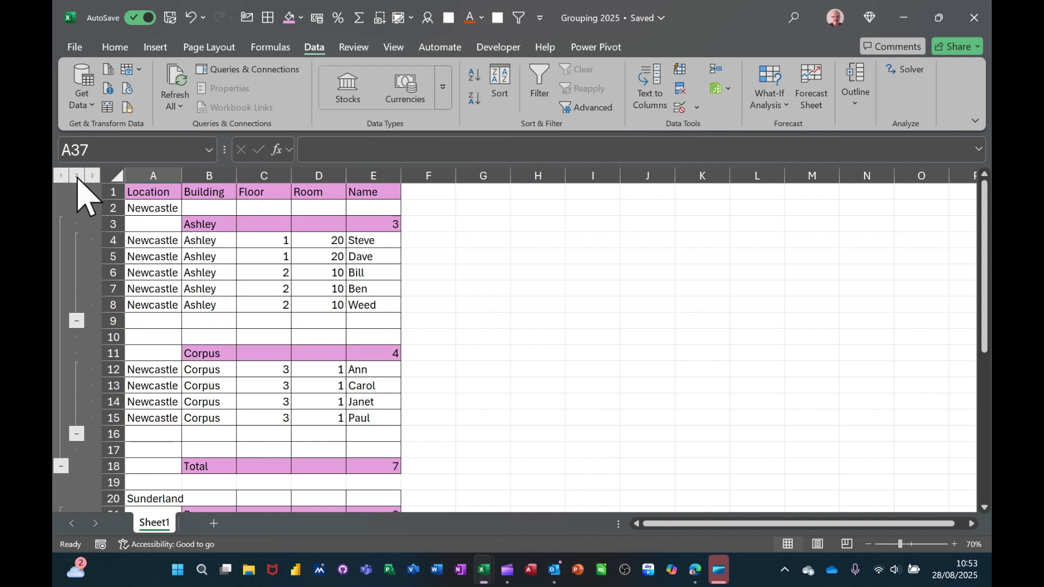
{"action": "left_click", "coordinate": [77, 321]}
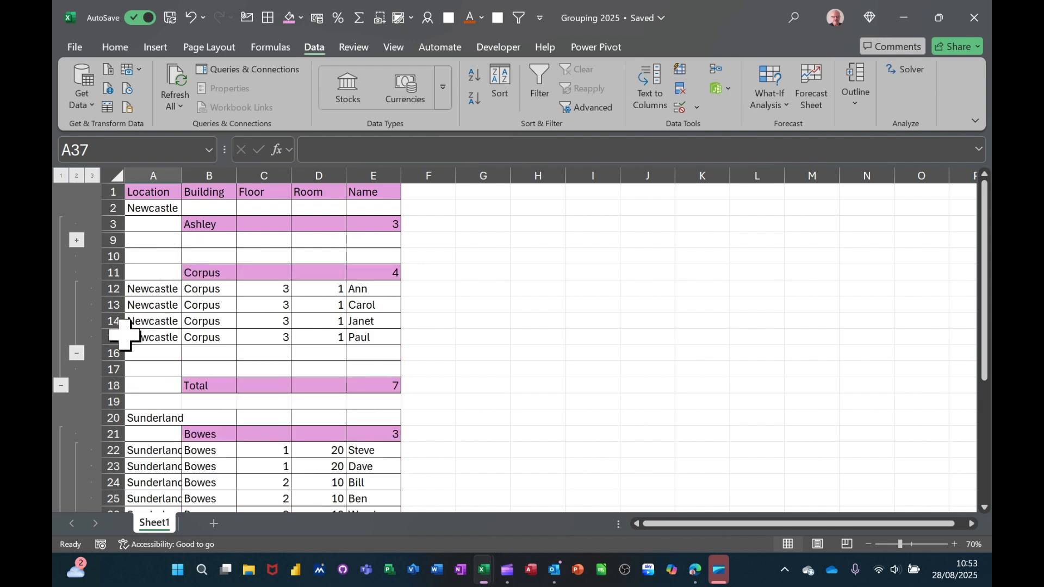
{"action": "left_click", "coordinate": [77, 354]}
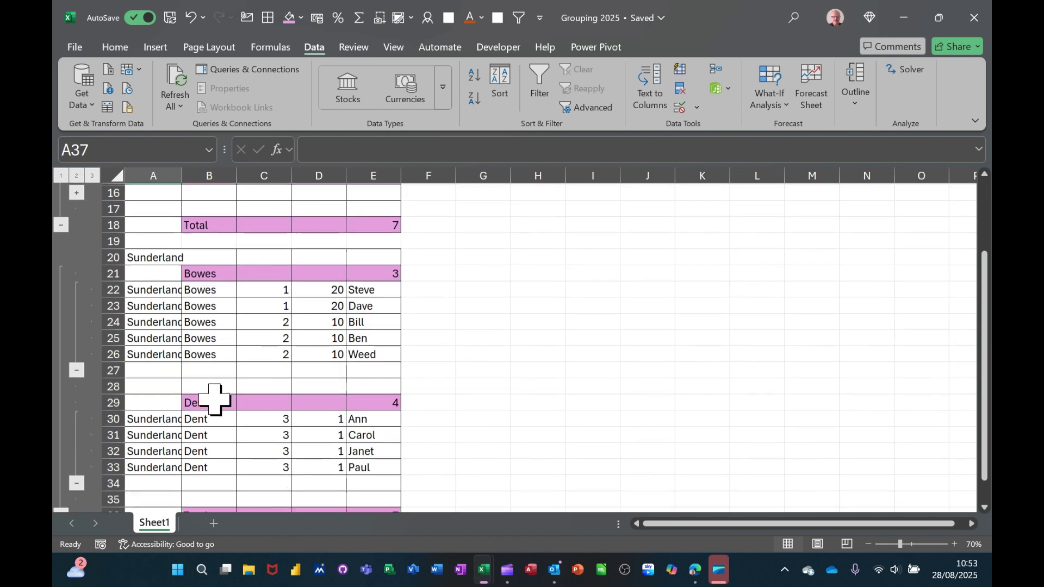
{"action": "scroll", "coordinate": [215, 400], "scroll_direction": "down", "scroll_amount": 2}
{"action": "scroll", "coordinate": [215, 396], "scroll_direction": "up", "scroll_amount": 5}
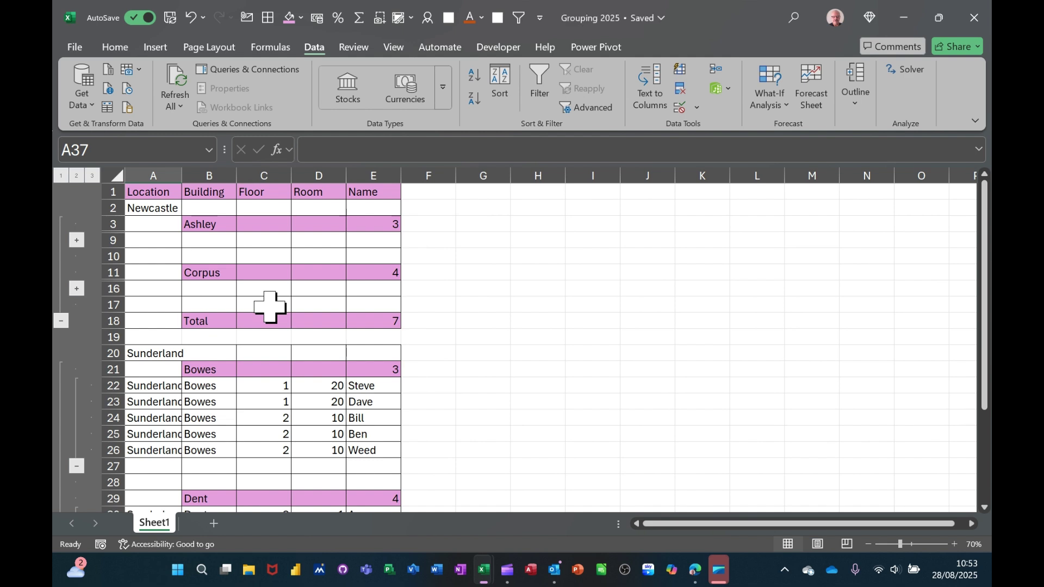
- Save a custom view named 'Sunderland' including print settings and hidden rows/columns
{"action": "left_click", "coordinate": [391, 48]}
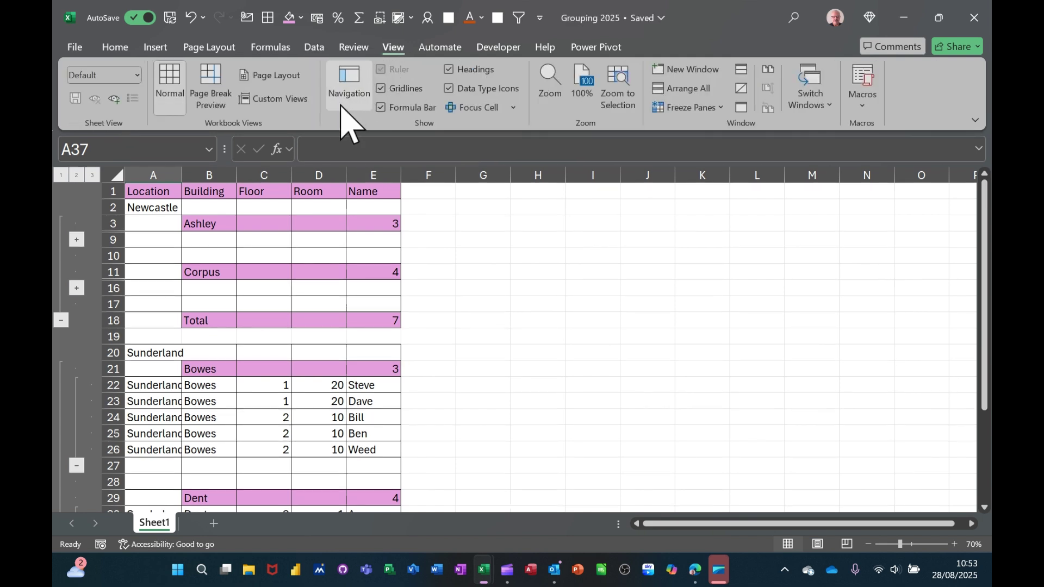
{"action": "left_click", "coordinate": [270, 99]}
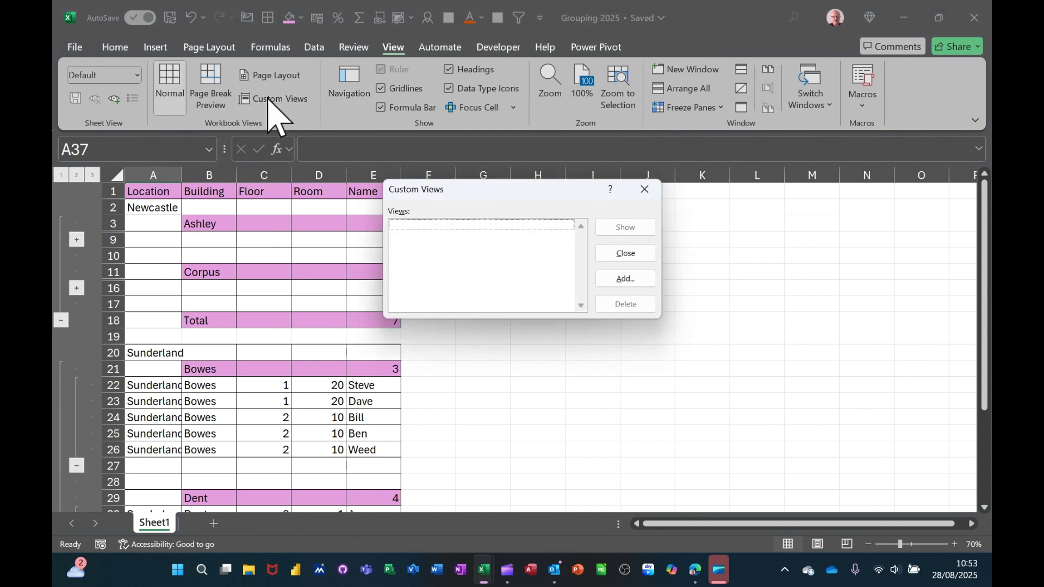
{"action": "left_click", "coordinate": [603, 280]}
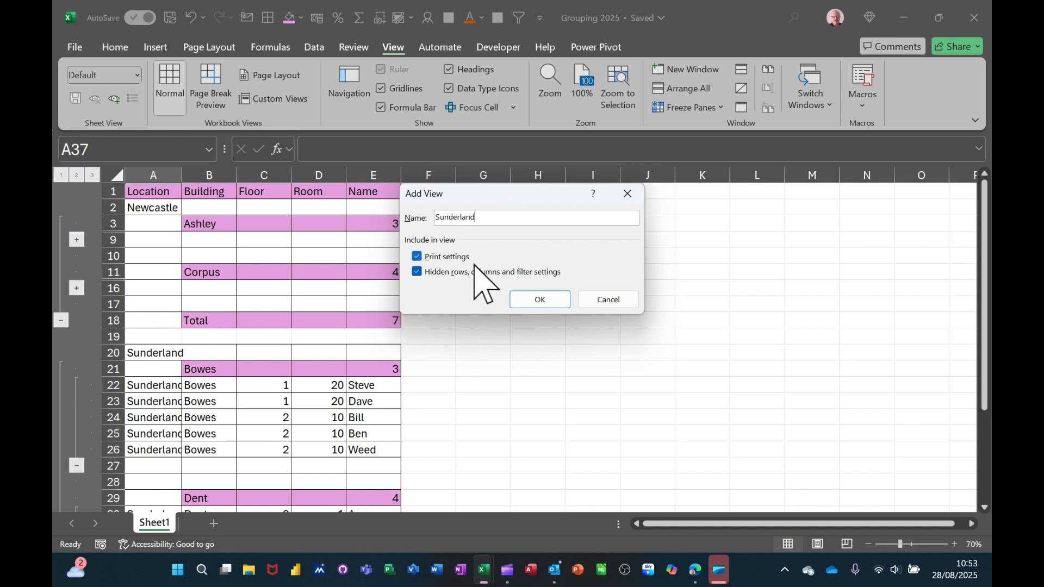
{"action": "left_click", "coordinate": [527, 300]}
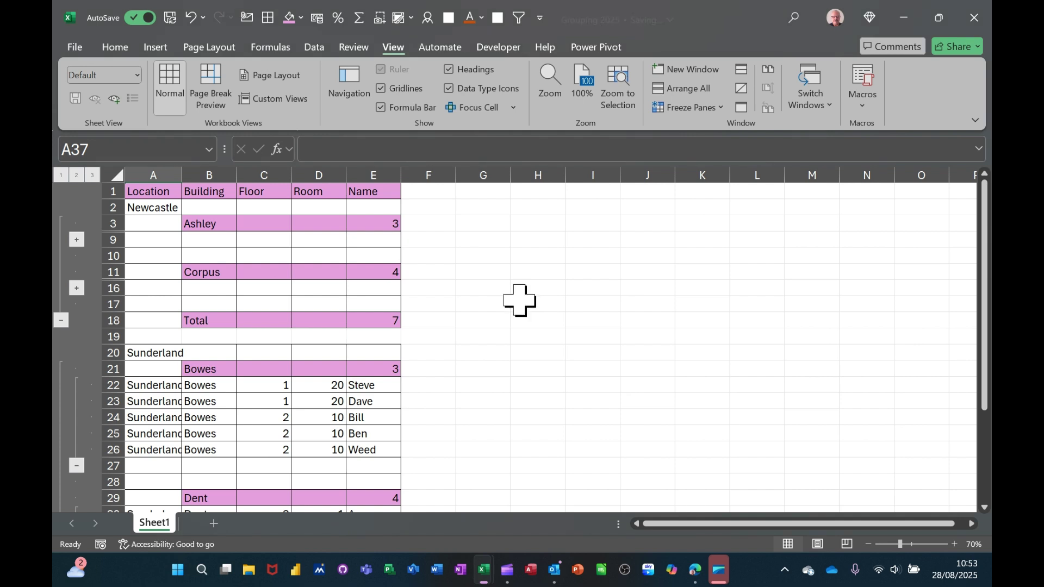
- Expand Newcastle's detail rows and save the layout as custom view 'Newcastle'
{"action": "left_click", "coordinate": [92, 175]}
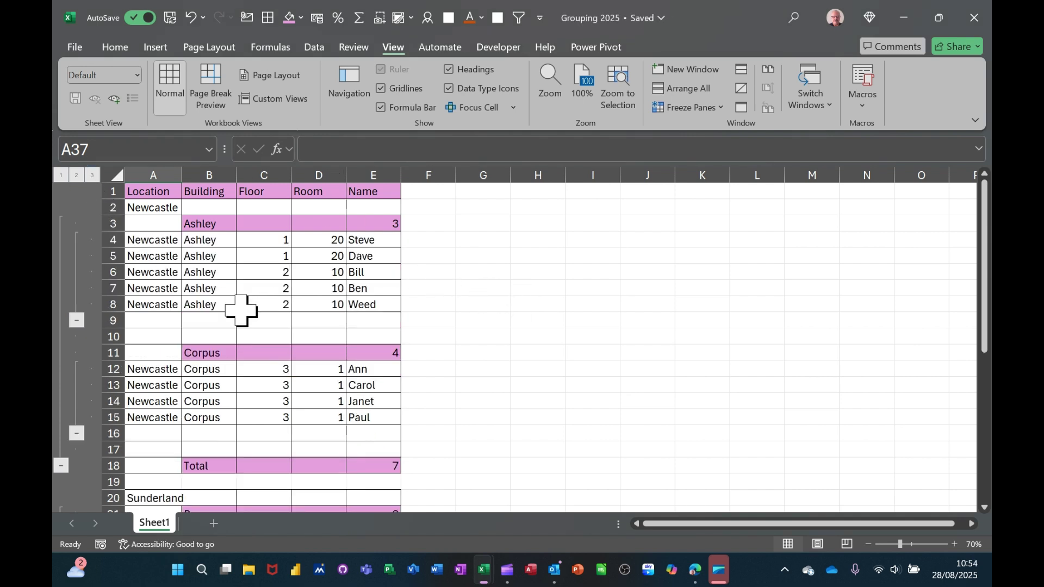
{"action": "scroll", "coordinate": [241, 310], "scroll_direction": "down", "scroll_amount": 4}
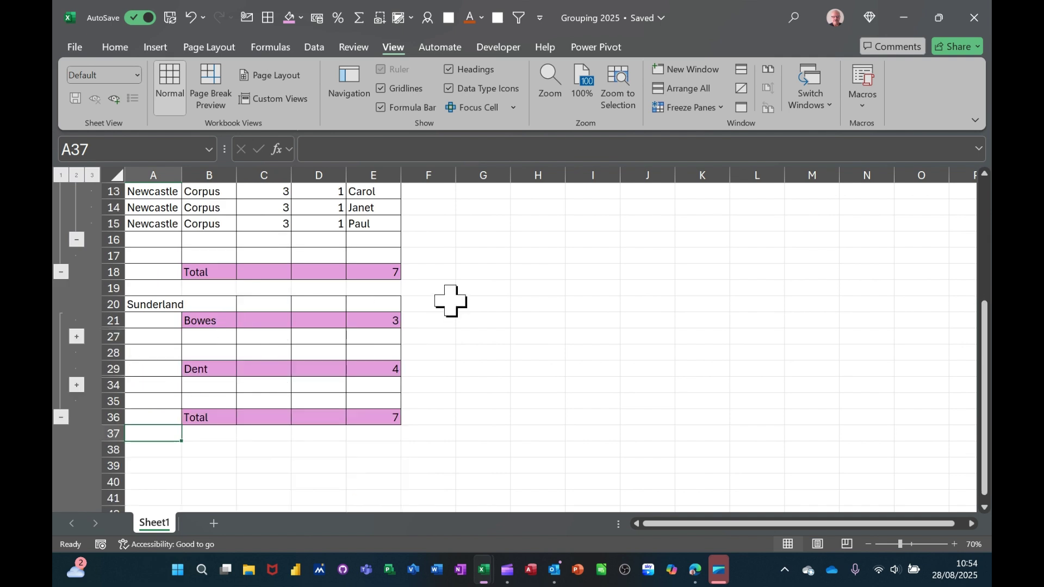
{"action": "scroll", "coordinate": [332, 343], "scroll_direction": "up", "scroll_amount": 4}
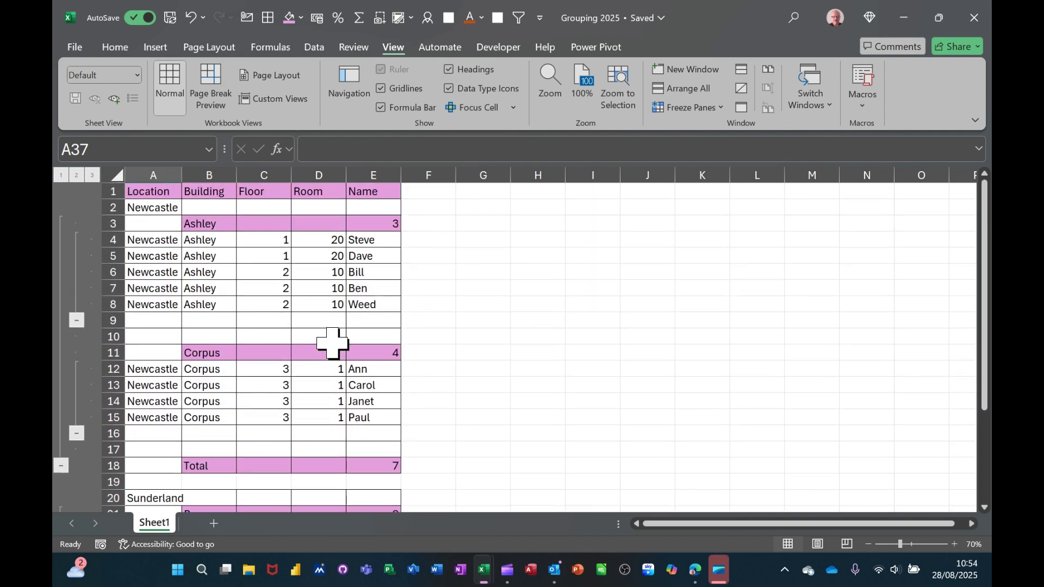
{"action": "left_click", "coordinate": [275, 99]}
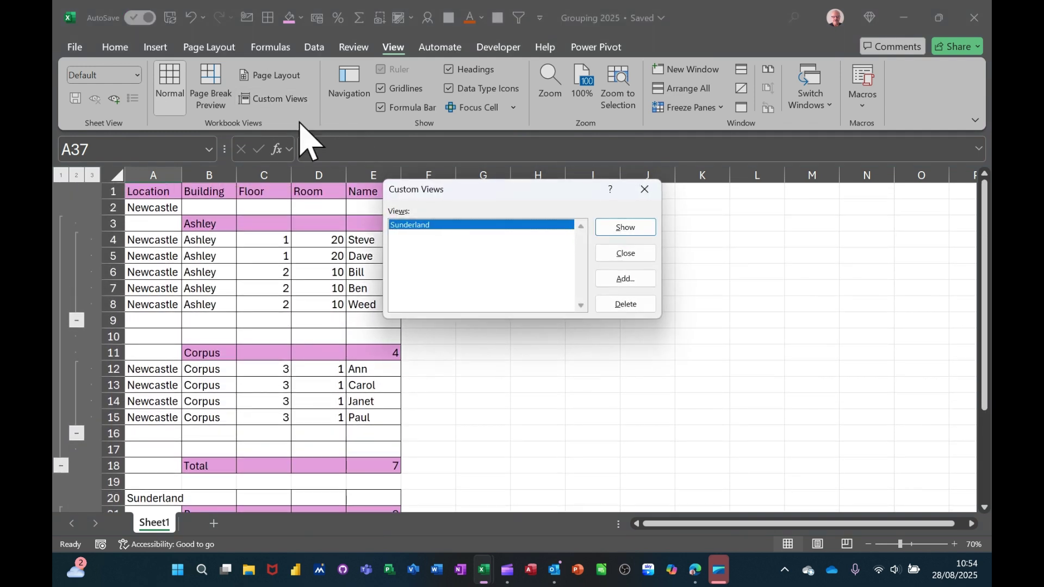
{"action": "left_click", "coordinate": [602, 277]}
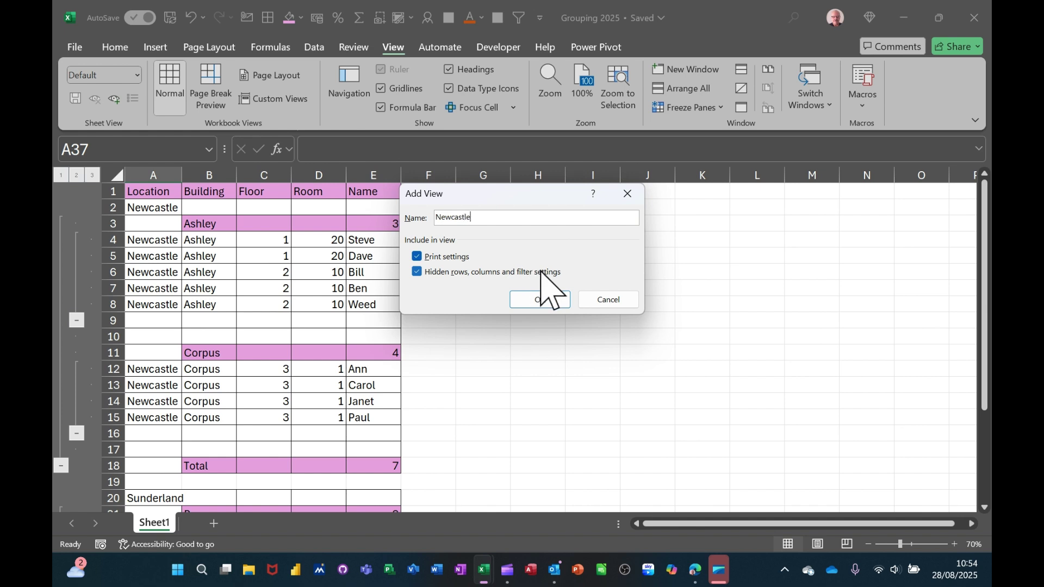
{"action": "left_click", "coordinate": [538, 300]}
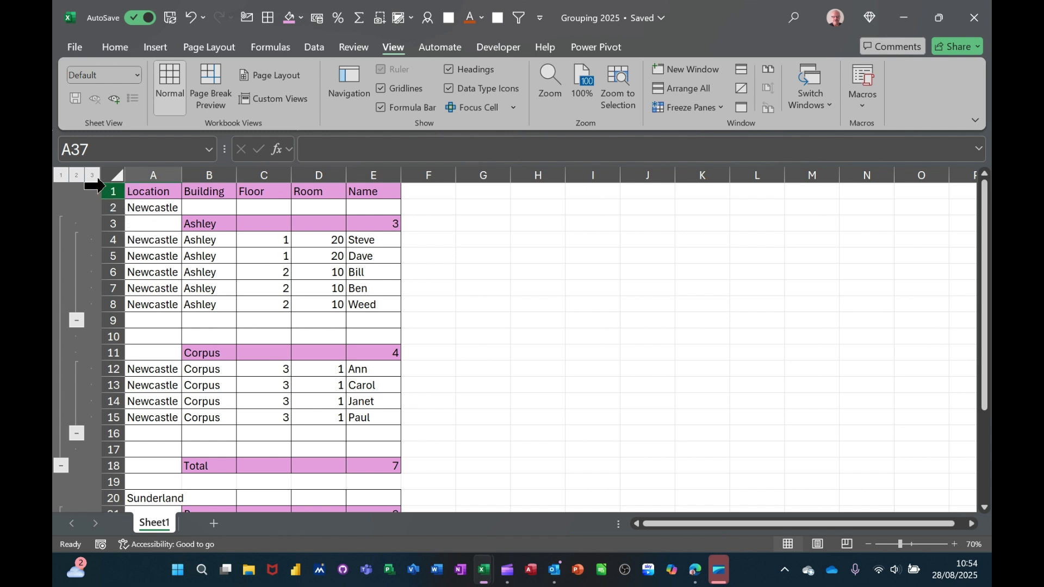
- Expand all detail rows, then apply the saved Sunderland custom view and check it
{"action": "left_click", "coordinate": [89, 175]}
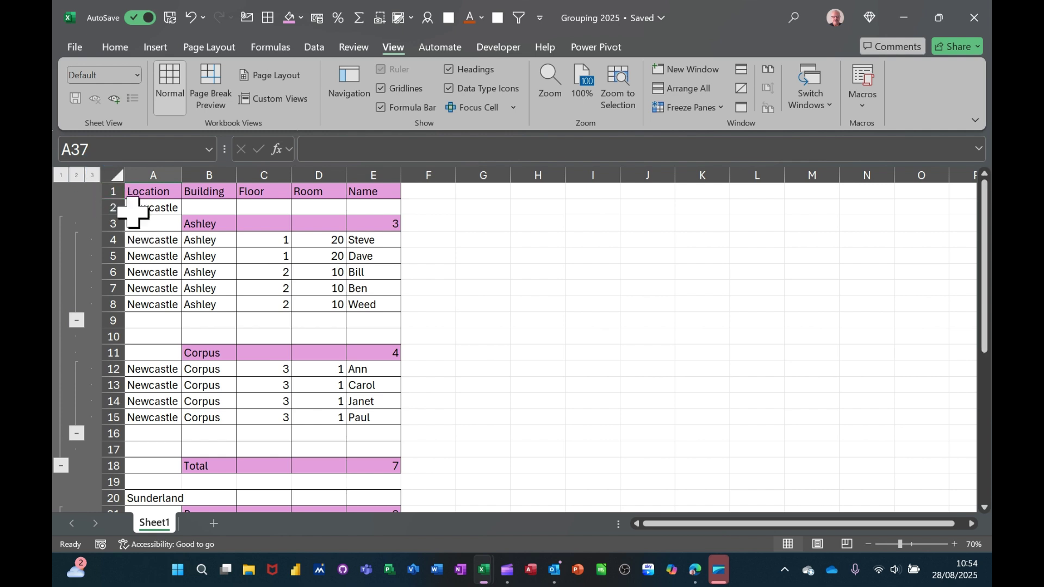
{"action": "scroll", "coordinate": [245, 319], "scroll_direction": "down", "scroll_amount": 10}
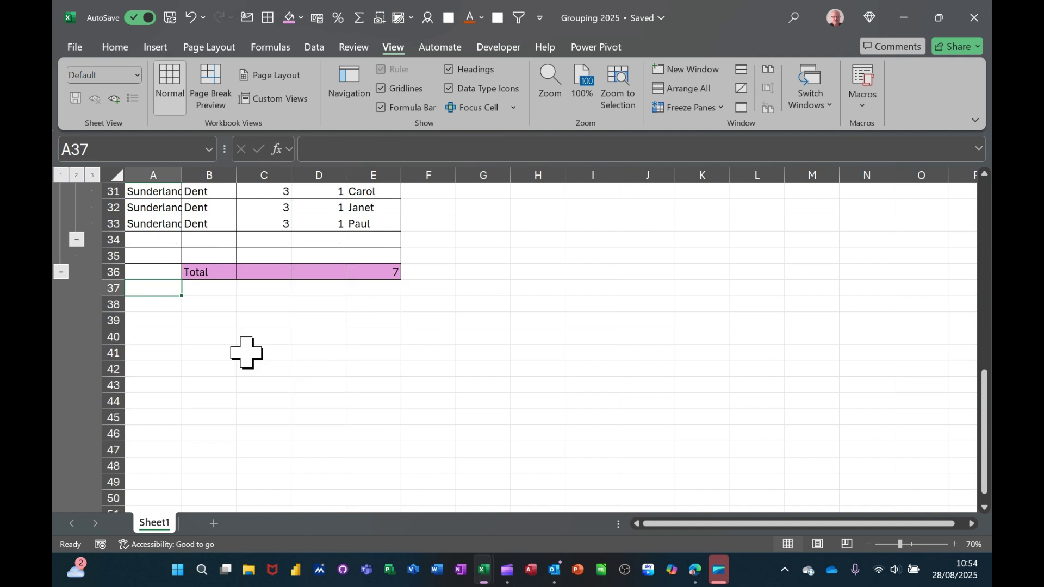
{"action": "scroll", "coordinate": [244, 354], "scroll_direction": "up", "scroll_amount": 10}
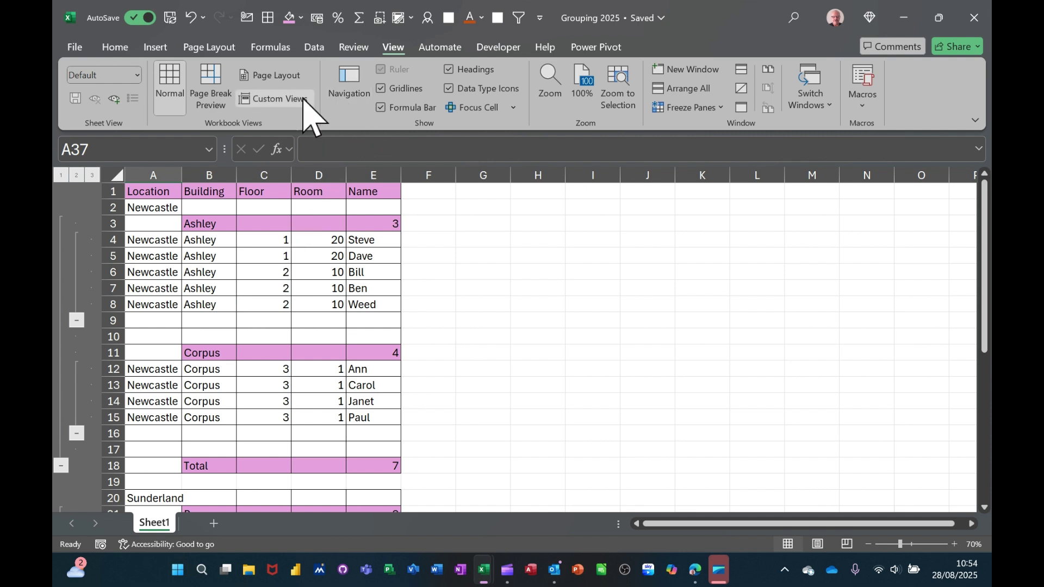
{"action": "left_click", "coordinate": [269, 101]}
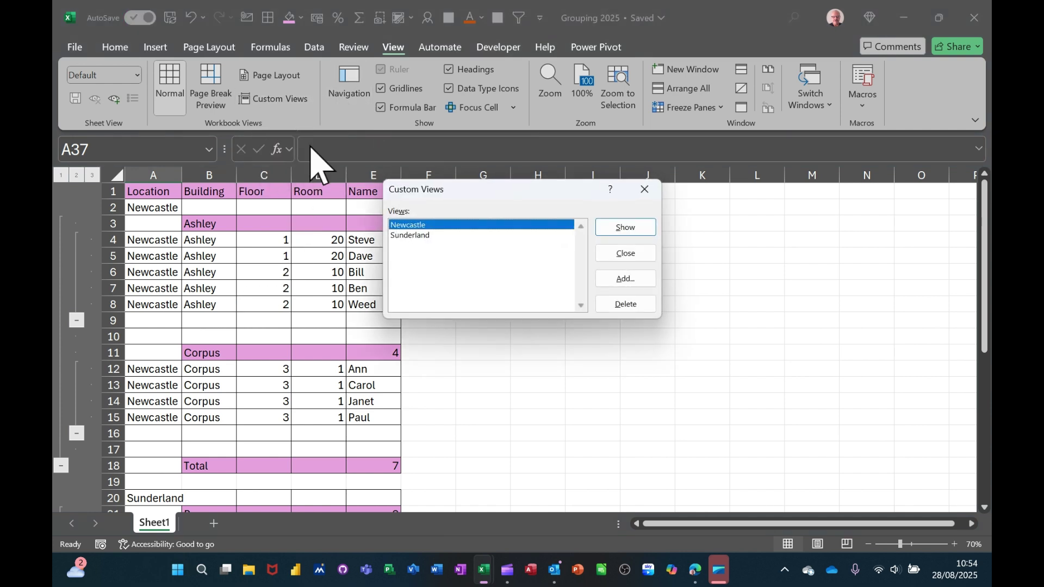
{"action": "left_click", "coordinate": [410, 237]}
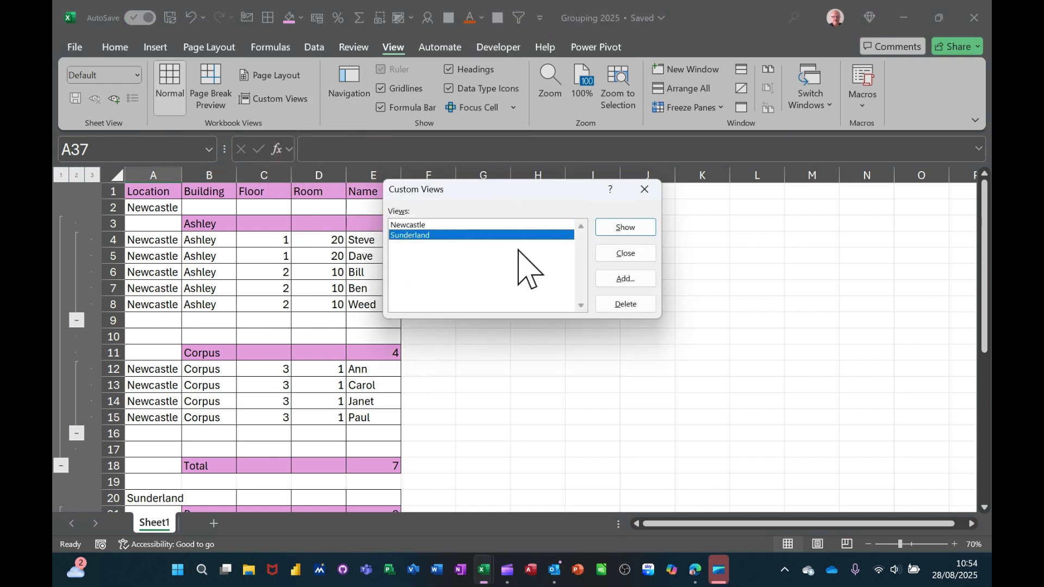
{"action": "left_click", "coordinate": [623, 230]}
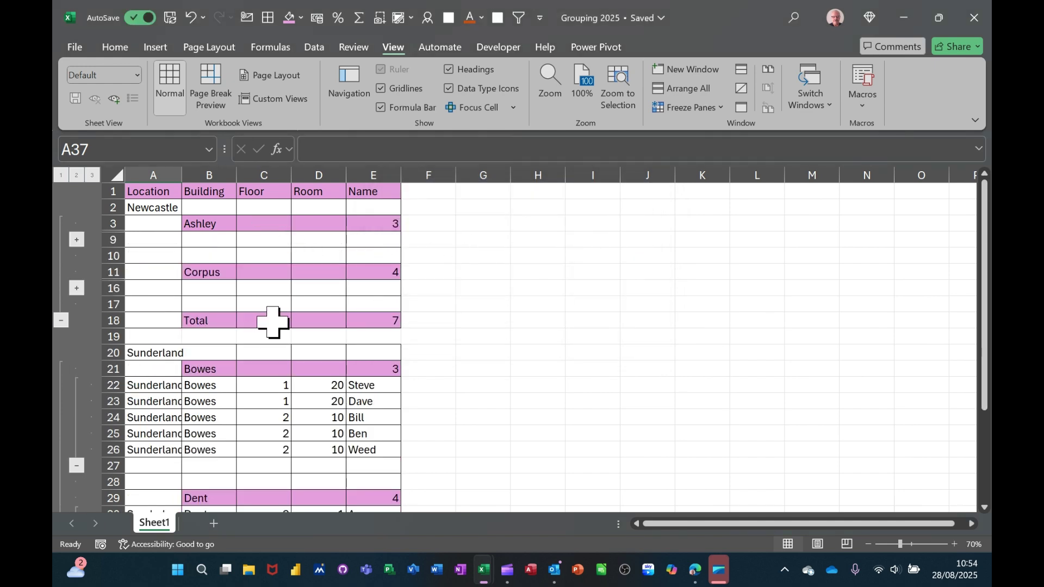
{"action": "scroll", "coordinate": [273, 323], "scroll_direction": "down", "scroll_amount": 5}
{"action": "scroll", "coordinate": [275, 347], "scroll_direction": "up", "scroll_amount": 4}
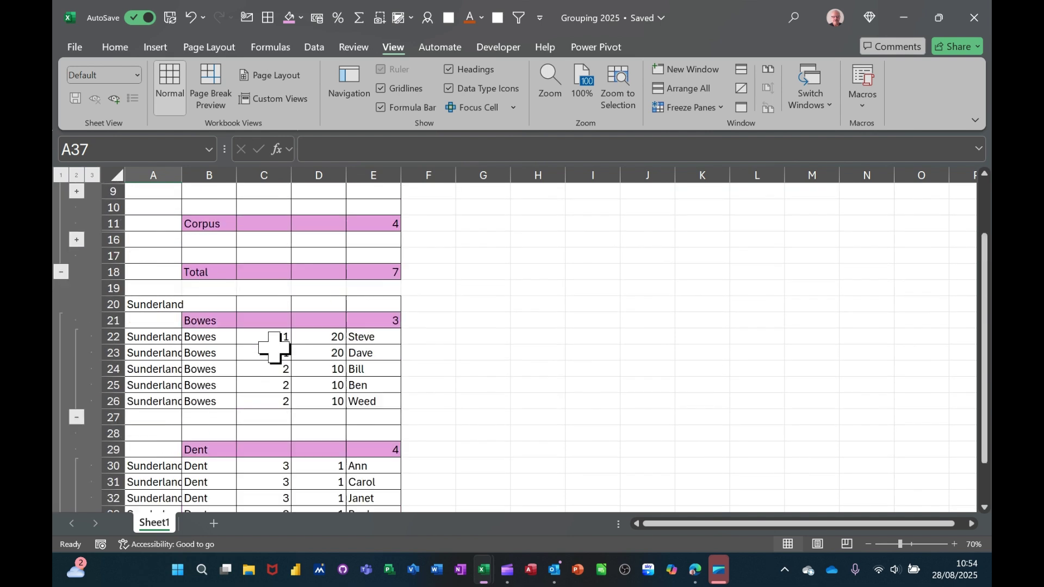
{"action": "scroll", "coordinate": [274, 347], "scroll_direction": "up", "scroll_amount": 1}
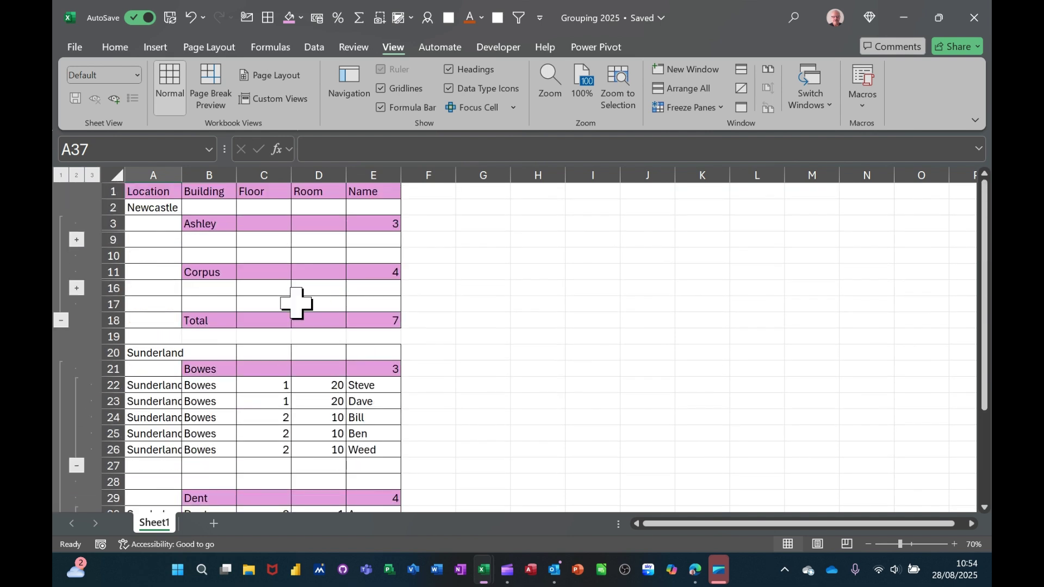
- Apply the Newcastle custom view and scroll down to check the Sunderland rows
{"action": "left_click", "coordinate": [275, 99]}
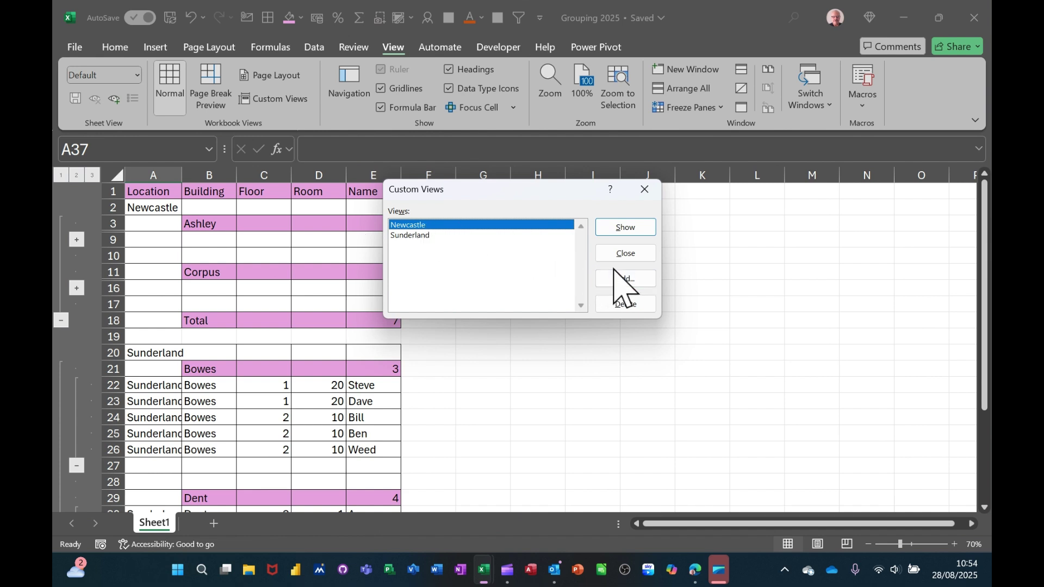
{"action": "left_click", "coordinate": [624, 227]}
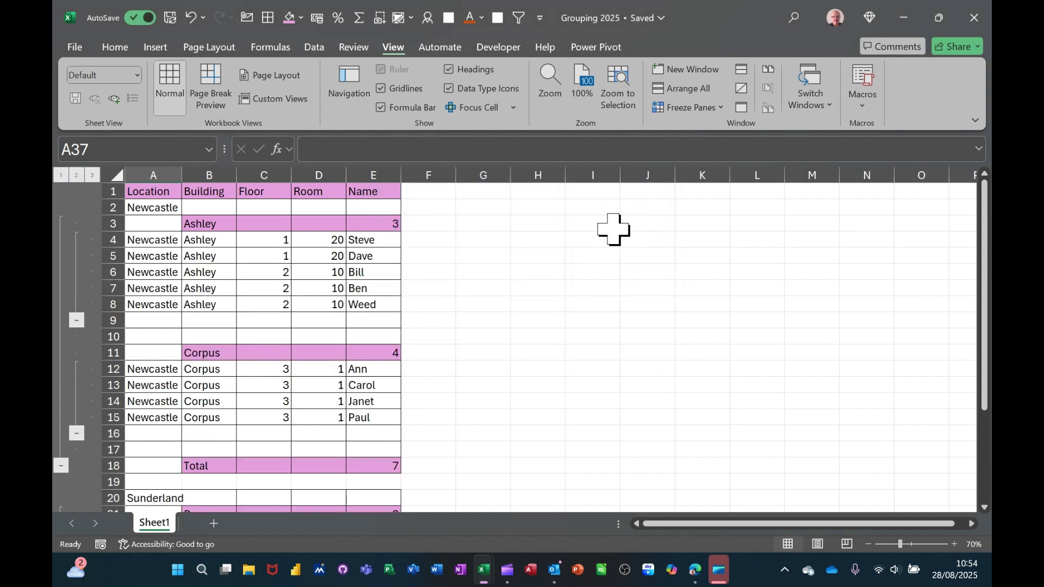
{"action": "scroll", "coordinate": [256, 296], "scroll_direction": "down", "scroll_amount": 3}
{"action": "scroll", "coordinate": [256, 296], "scroll_direction": "down", "scroll_amount": 3}
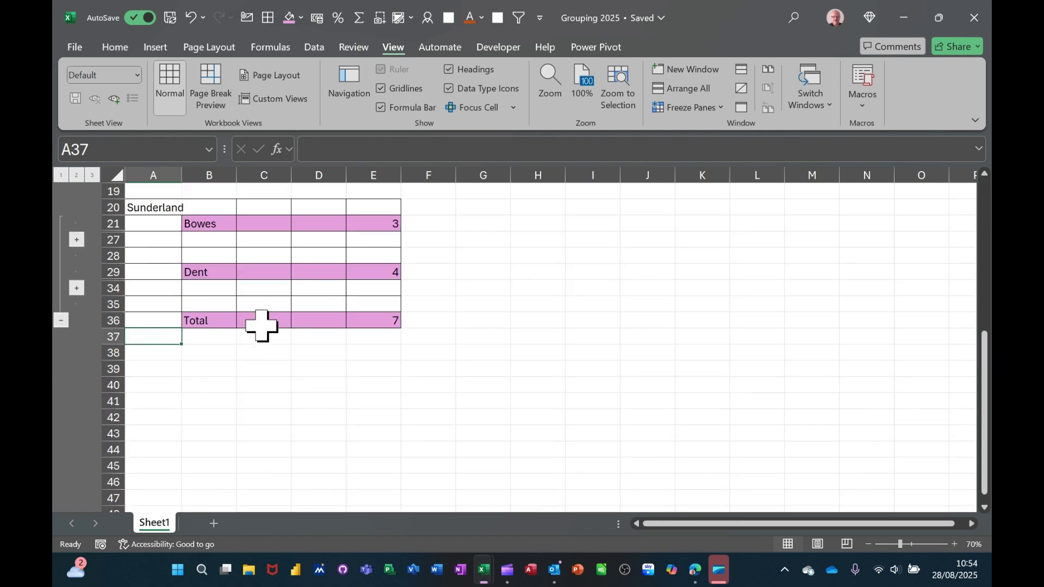
{"action": "scroll", "coordinate": [291, 351], "scroll_direction": "up", "scroll_amount": 6}
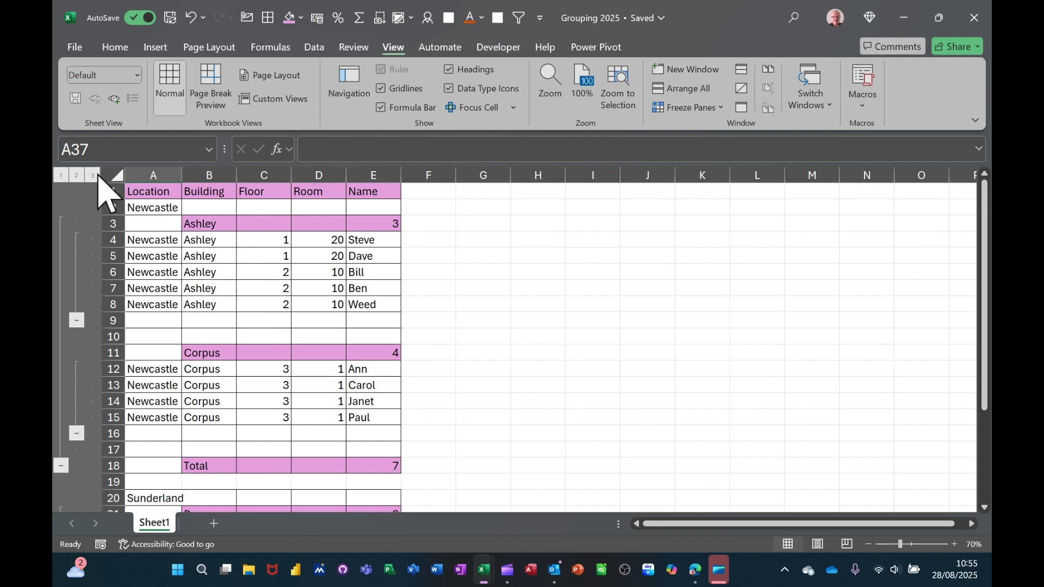
{"action": "scroll", "coordinate": [285, 322], "scroll_direction": "down", "scroll_amount": 11}
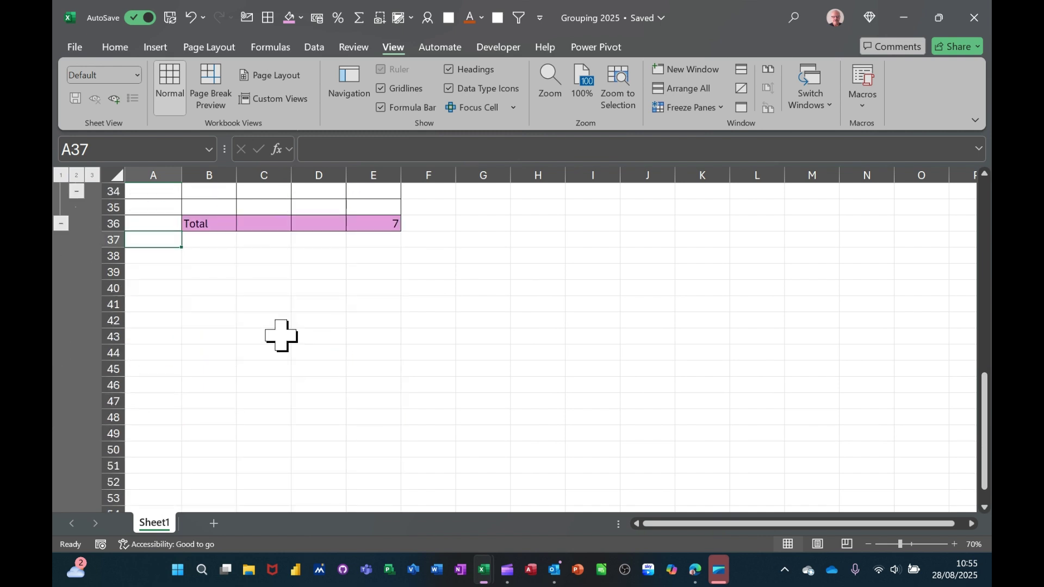
{"action": "scroll", "coordinate": [280, 340], "scroll_direction": "down", "scroll_amount": 2}
{"action": "scroll", "coordinate": [277, 331], "scroll_direction": "up", "scroll_amount": 8}
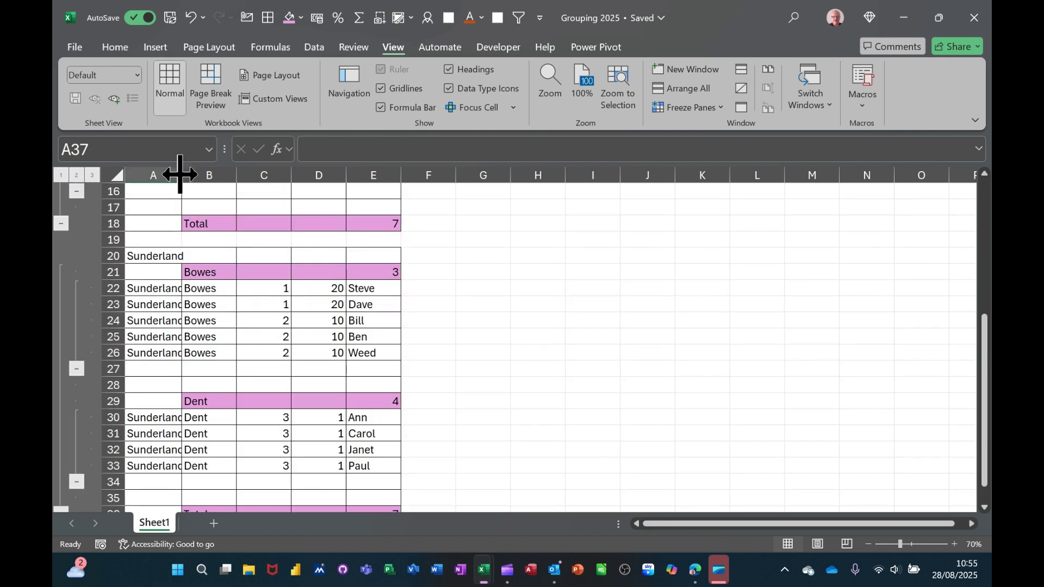
- Widen column A slightly by dragging its header border right
{"action": "left_click_drag", "start_coordinate": [179, 175], "coordinate": [185, 175]}
{"action": "scroll", "coordinate": [288, 359], "scroll_direction": "up", "scroll_amount": 5}
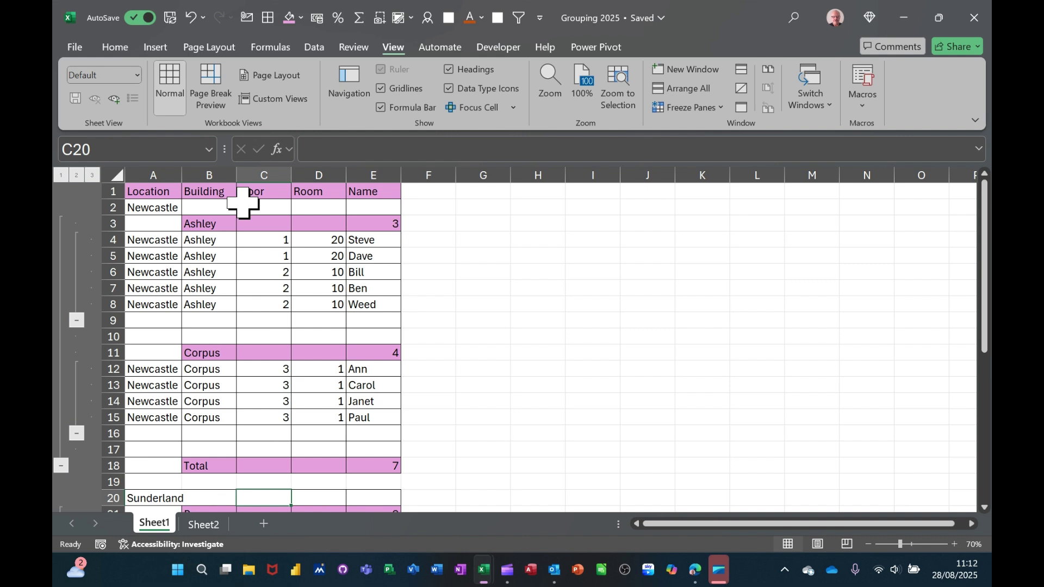
- Group the Floor and Room columns C:D into a collapsible column outline
{"action": "left_click_drag", "start_coordinate": [250, 174], "coordinate": [302, 177]}
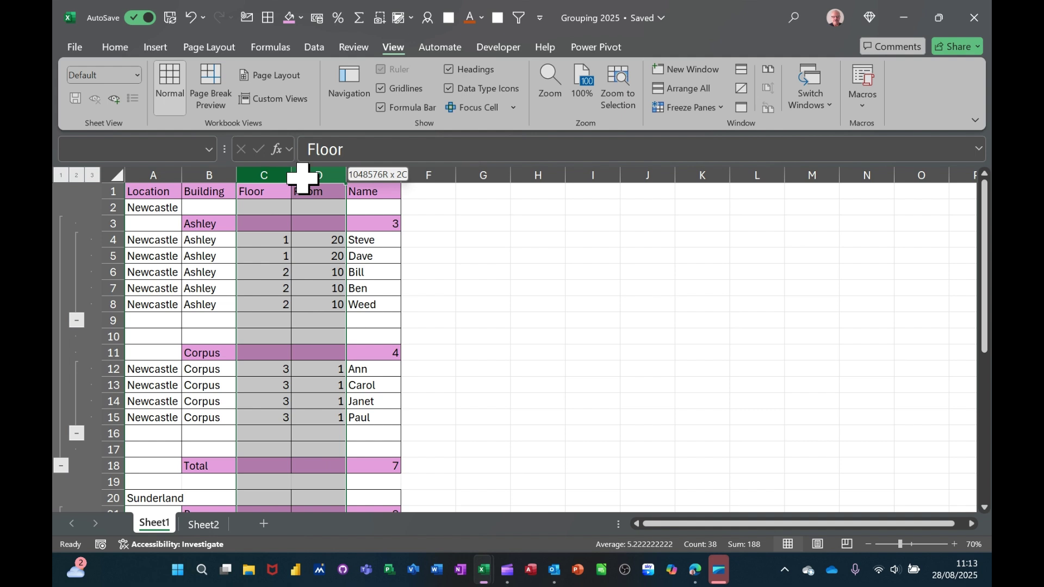
{"action": "left_click_drag", "start_coordinate": [303, 177], "coordinate": [300, 173]}
{"action": "left_click", "coordinate": [317, 49]}
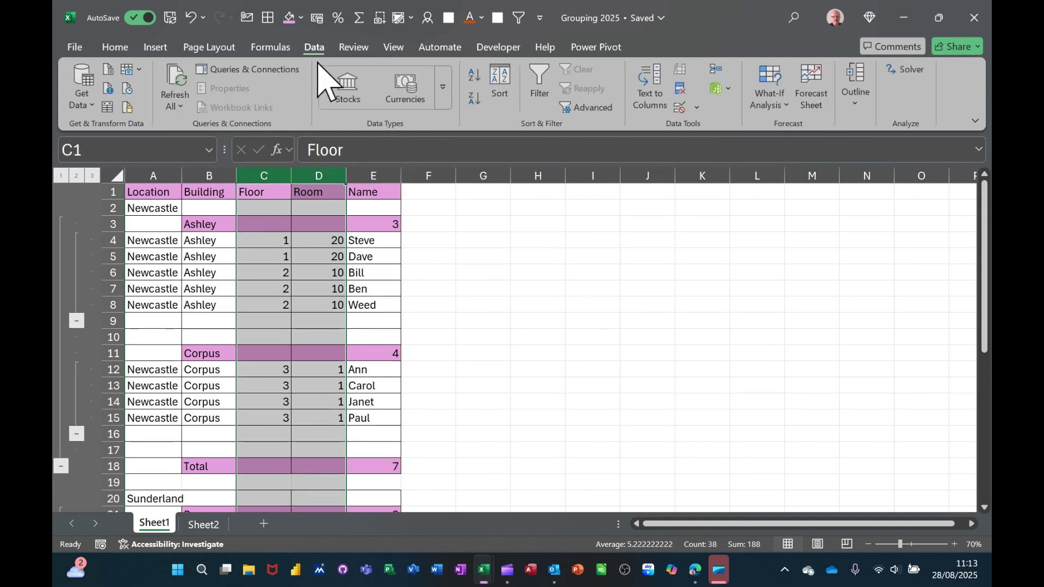
{"action": "left_click", "coordinate": [858, 122]}
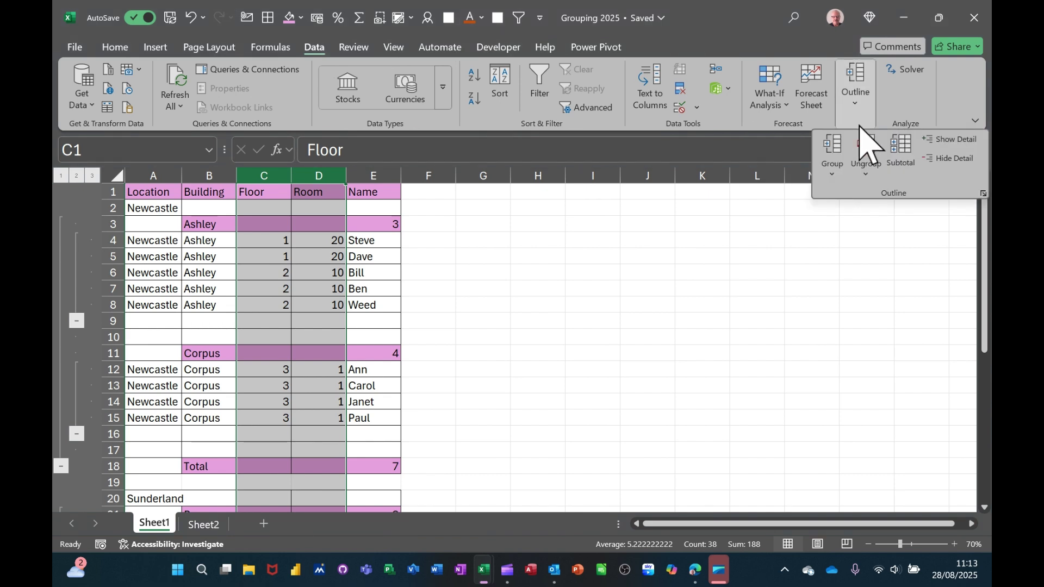
{"action": "left_click", "coordinate": [838, 151]}
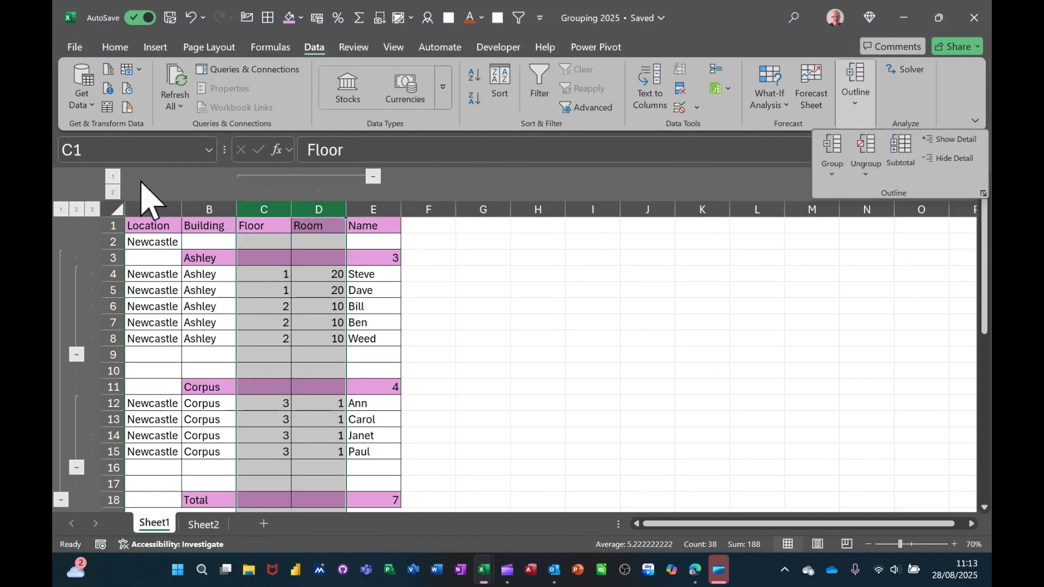
- Test the Floor and Room column group by collapsing and re-expanding it
{"action": "left_click", "coordinate": [375, 179]}
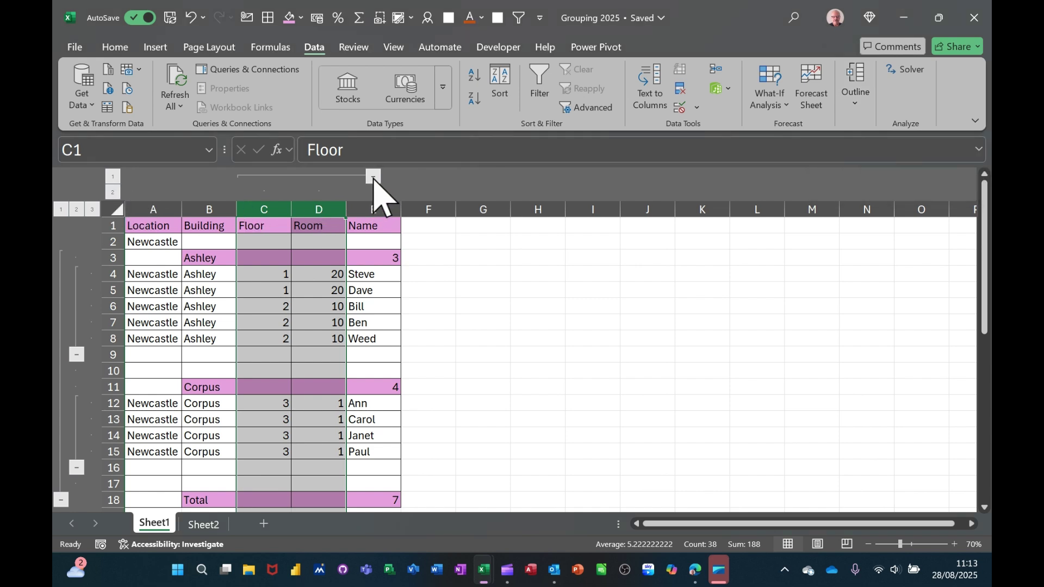
{"action": "left_click", "coordinate": [373, 177]}
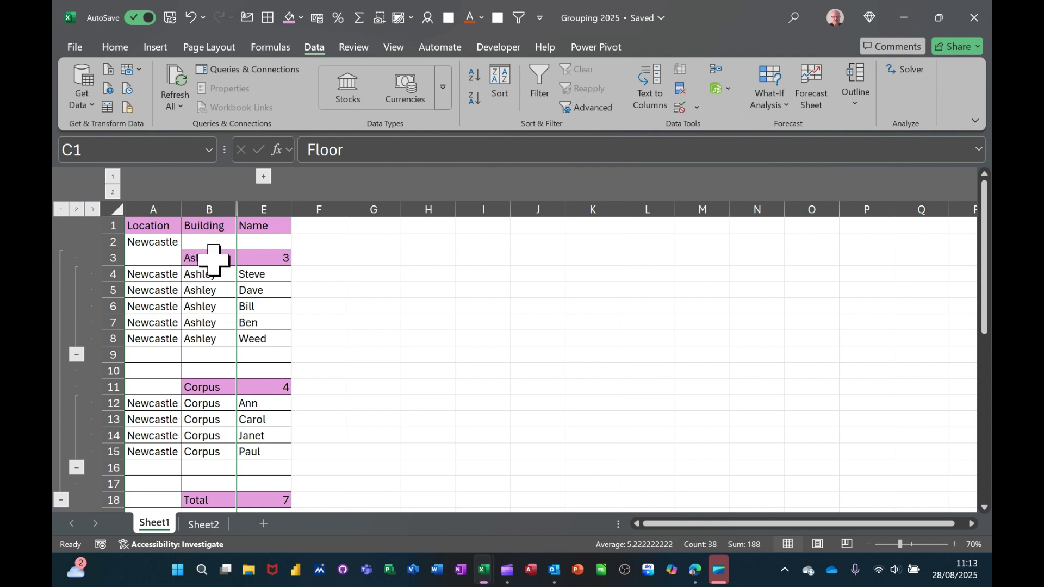
{"action": "left_click", "coordinate": [263, 176]}
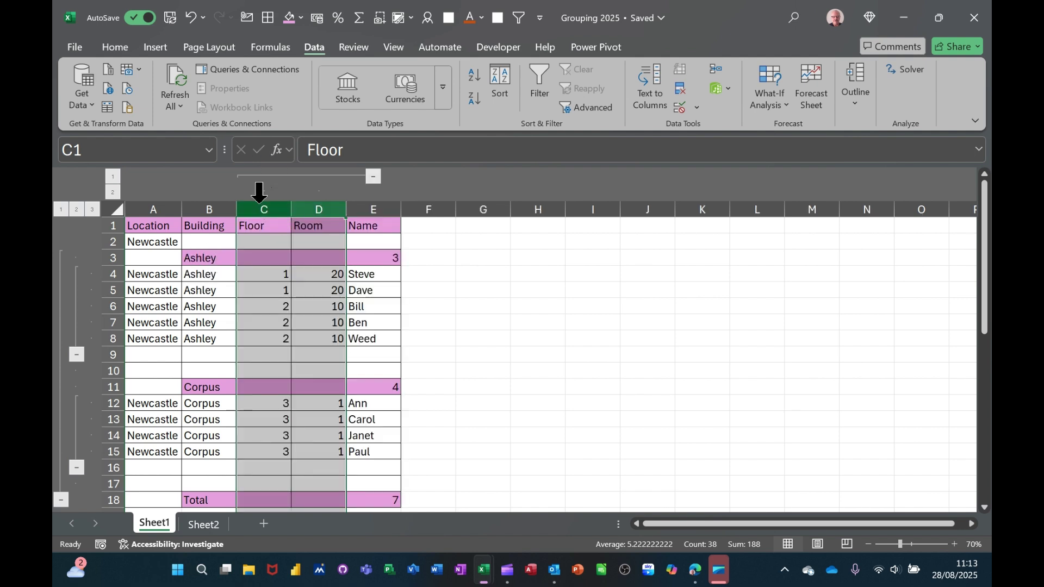
- Collapse rows to outline level 1 and hide the Floor and Room columns
{"action": "left_click", "coordinate": [60, 210]}
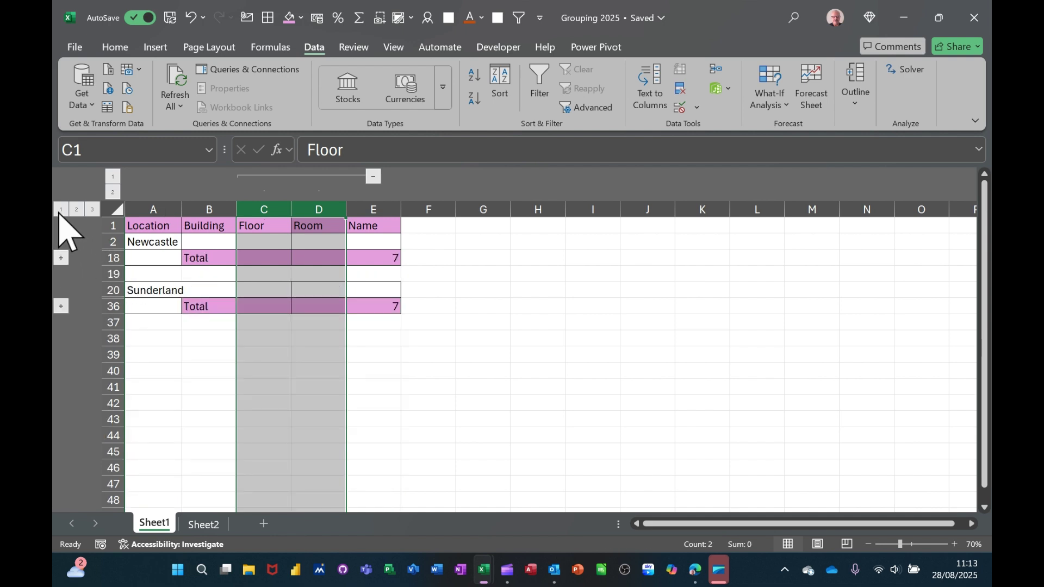
{"action": "left_click", "coordinate": [113, 177]}
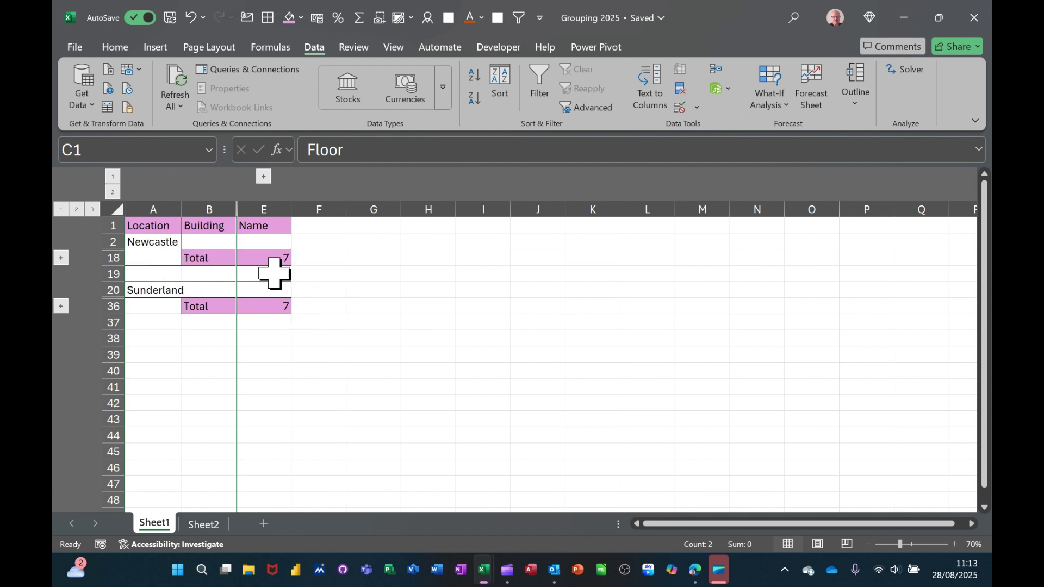
{"action": "left_click", "coordinate": [264, 176]}
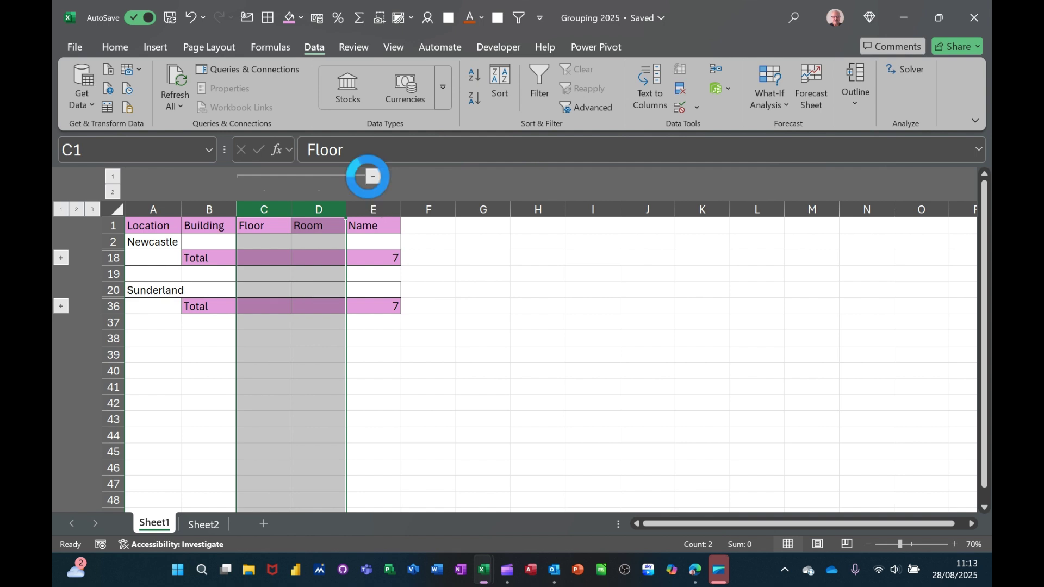
{"action": "left_click", "coordinate": [374, 177]}
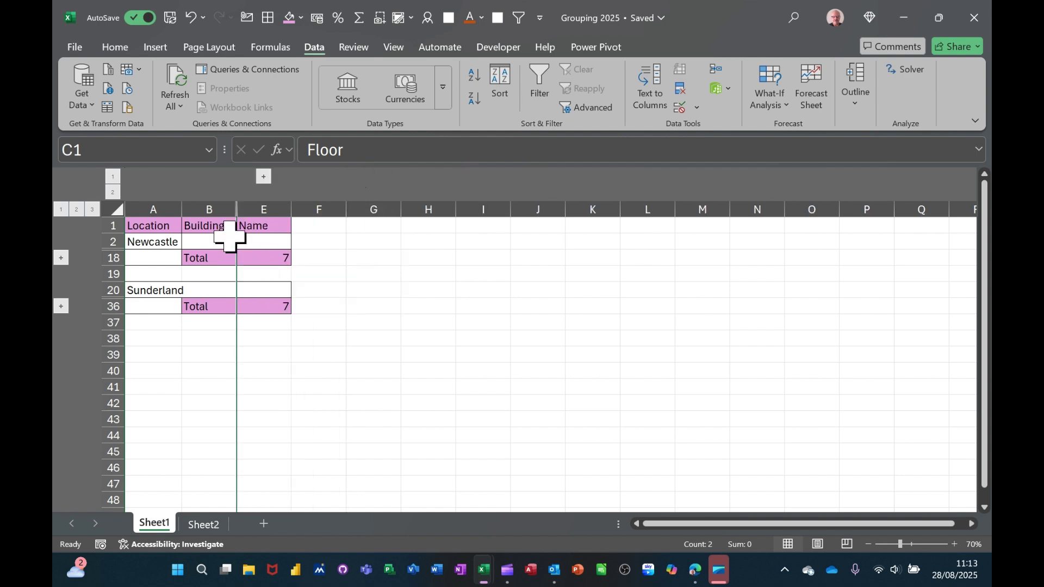
- Save the collapsed totals-only layout as a custom view named Totals
{"action": "left_click", "coordinate": [205, 330]}
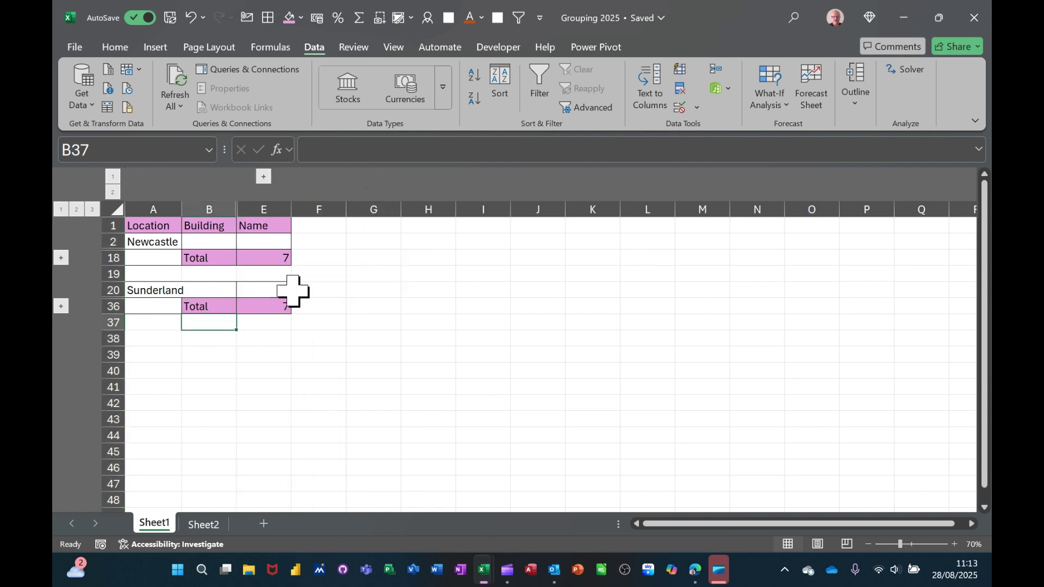
{"action": "left_click", "coordinate": [393, 48]}
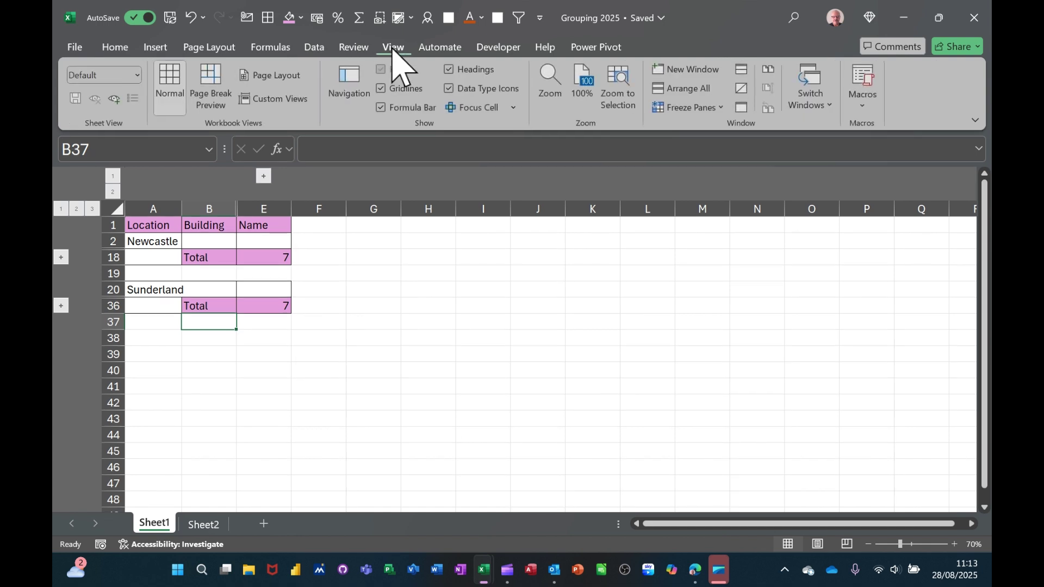
{"action": "left_click", "coordinate": [272, 99]}
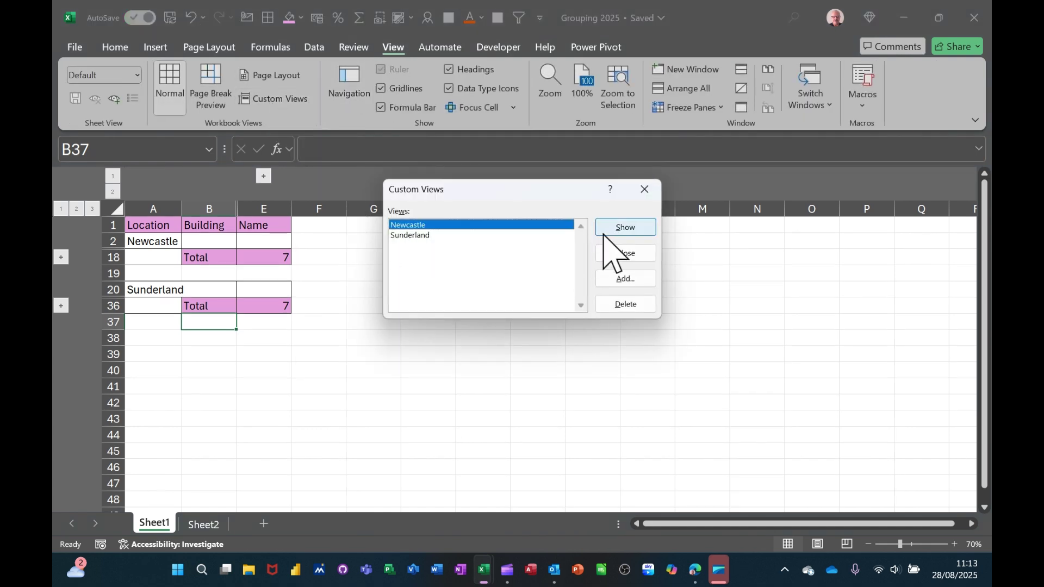
{"action": "left_click", "coordinate": [620, 279]}
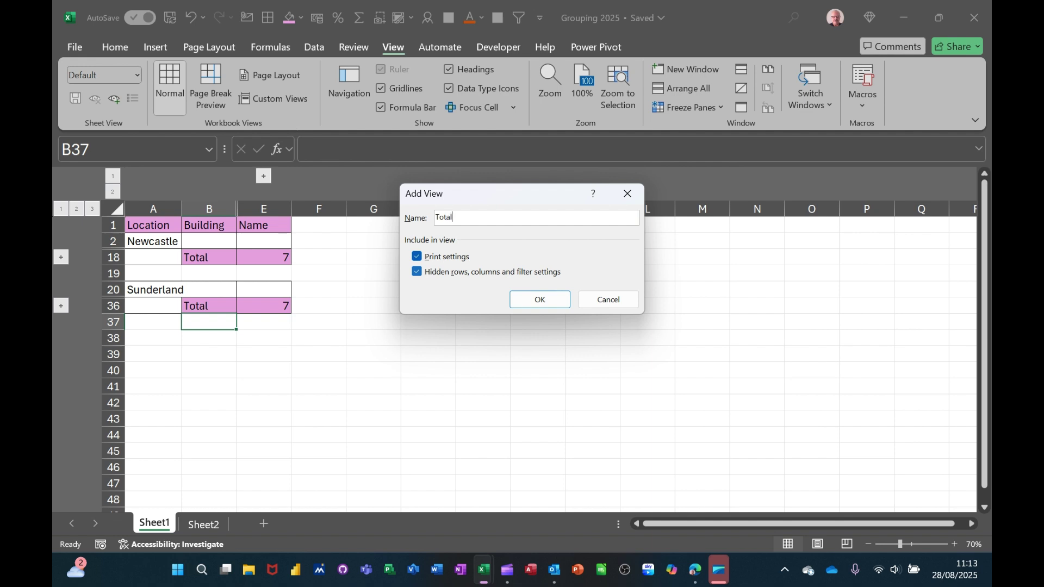
{"action": "left_click", "coordinate": [533, 299]}
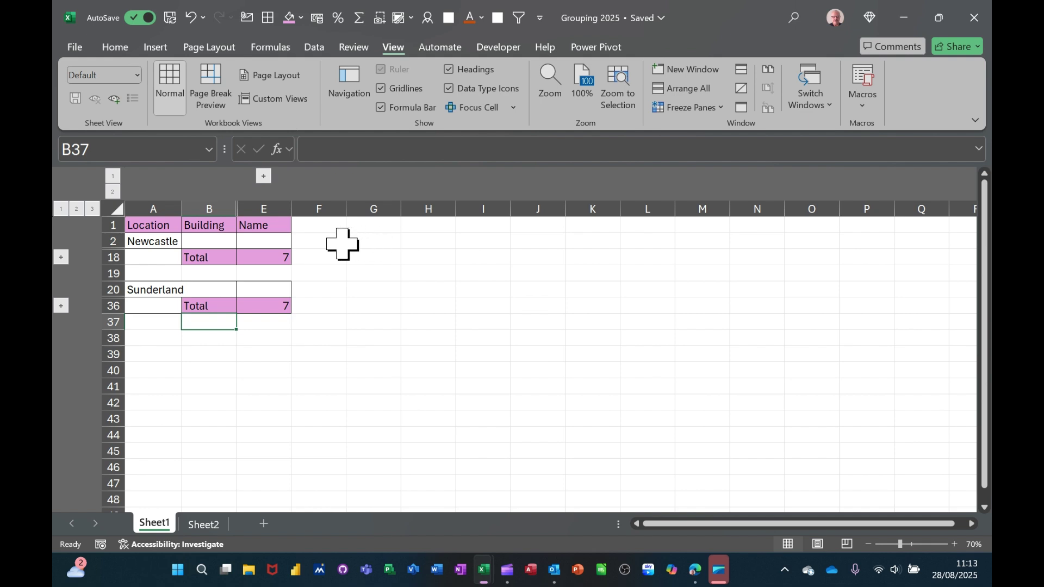
- Expand the Floor and Room columns and all detail rows, then select C4
{"action": "left_click", "coordinate": [113, 192]}
{"action": "left_click", "coordinate": [93, 211]}
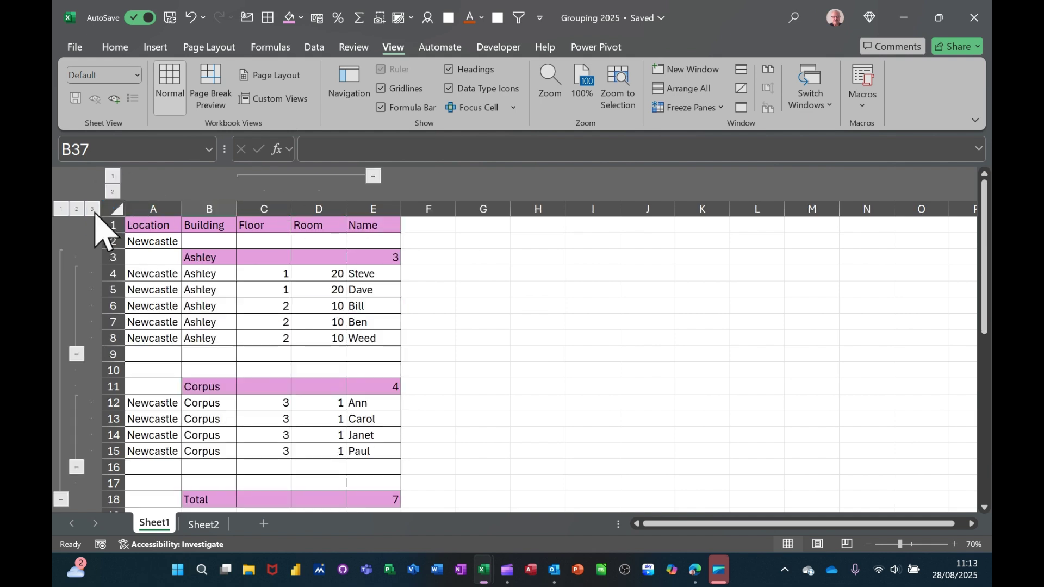
{"action": "left_click", "coordinate": [277, 275]}
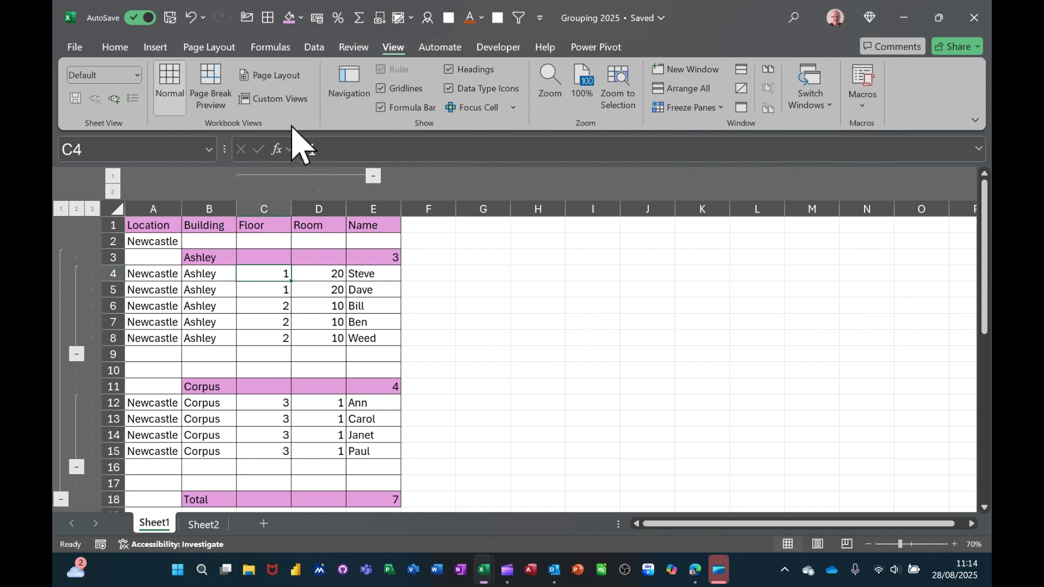
- Apply the Totals custom view, then switch to the Newcastle custom view
{"action": "left_click", "coordinate": [280, 99]}
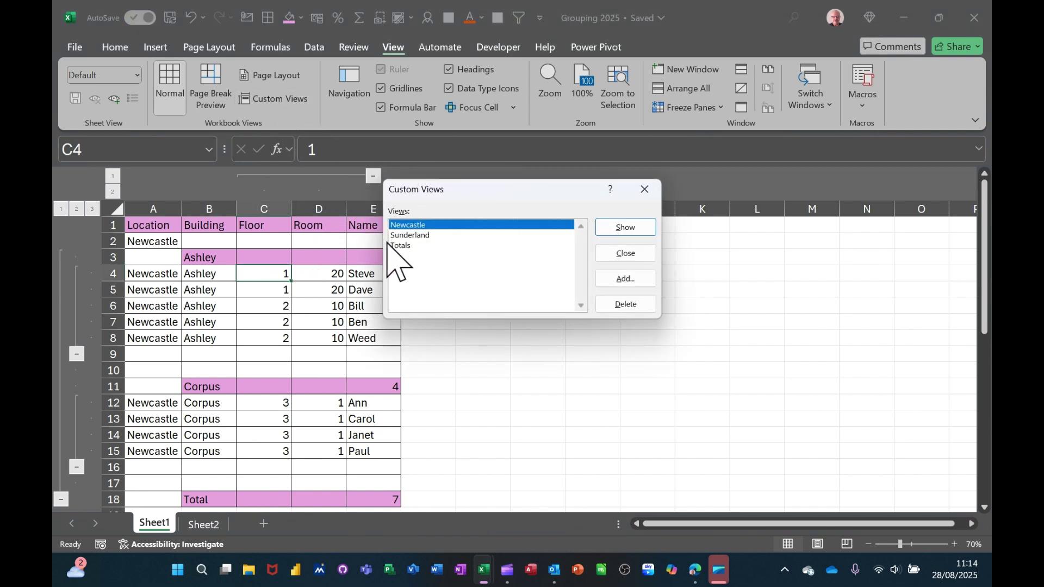
{"action": "left_click", "coordinate": [626, 227]}
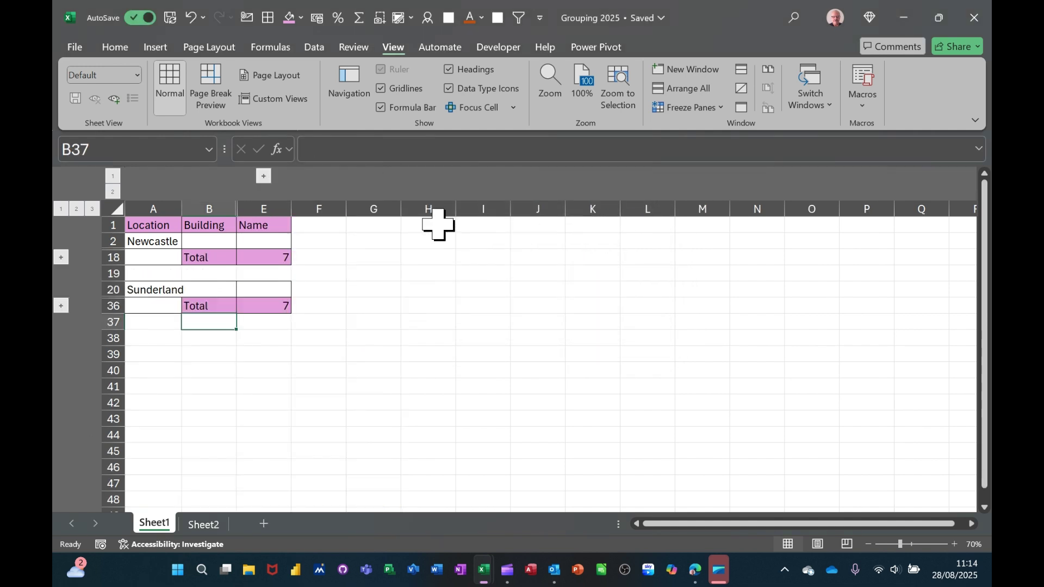
{"action": "left_click", "coordinate": [278, 99]}
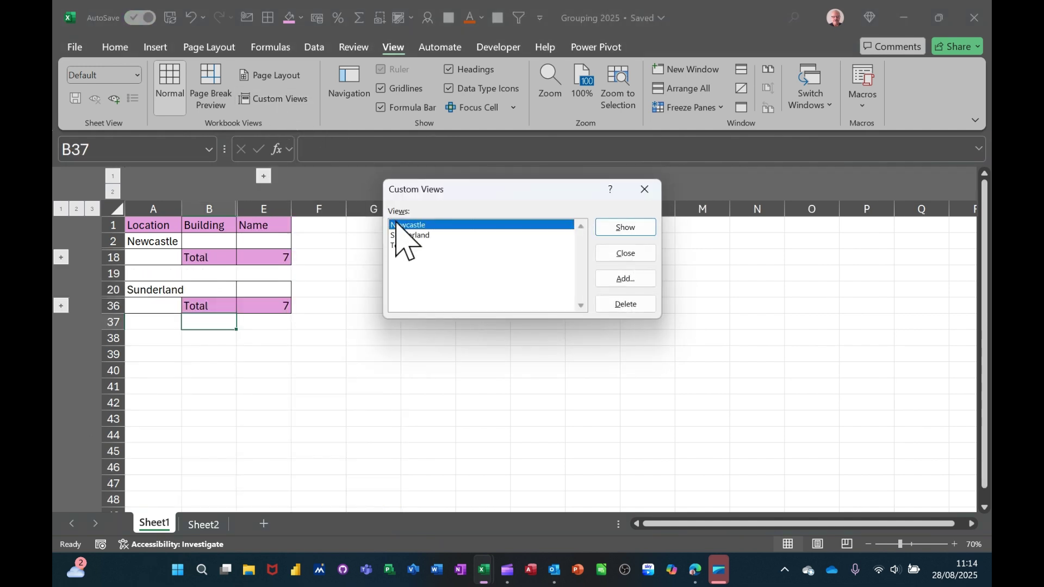
{"action": "left_click", "coordinate": [625, 227]}
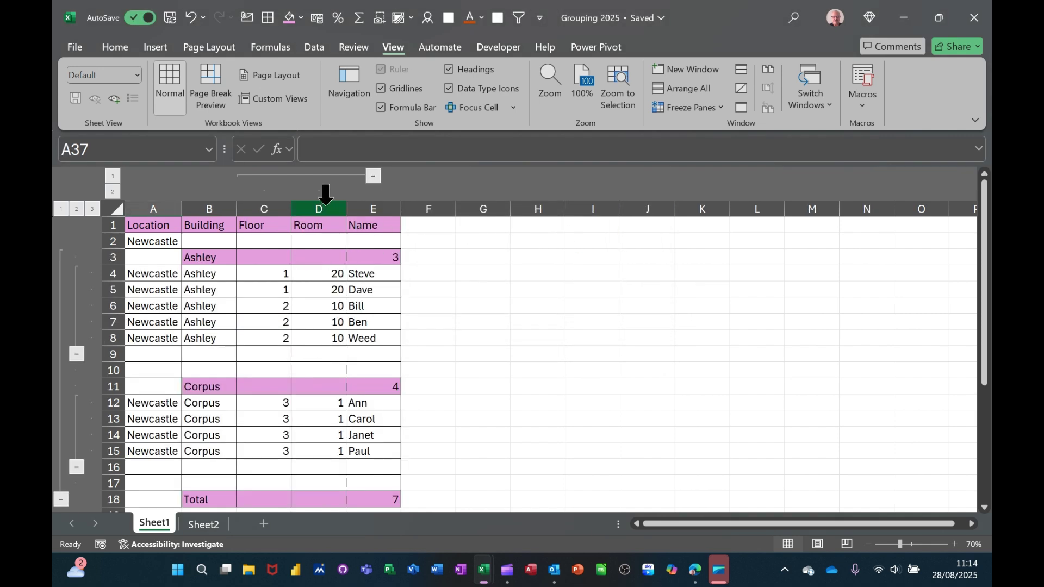
- Collapse the Sunderland row group down to its Total row
{"action": "scroll", "coordinate": [322, 277], "scroll_direction": "down", "scroll_amount": 3}
{"action": "scroll", "coordinate": [322, 293], "scroll_direction": "down", "scroll_amount": 2}
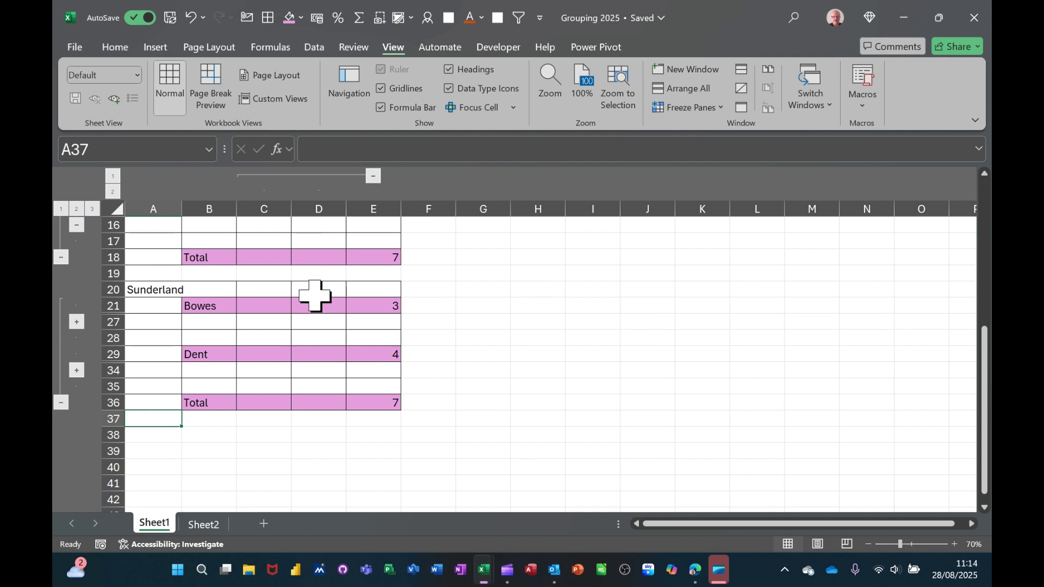
{"action": "scroll", "coordinate": [303, 304], "scroll_direction": "down", "scroll_amount": 2}
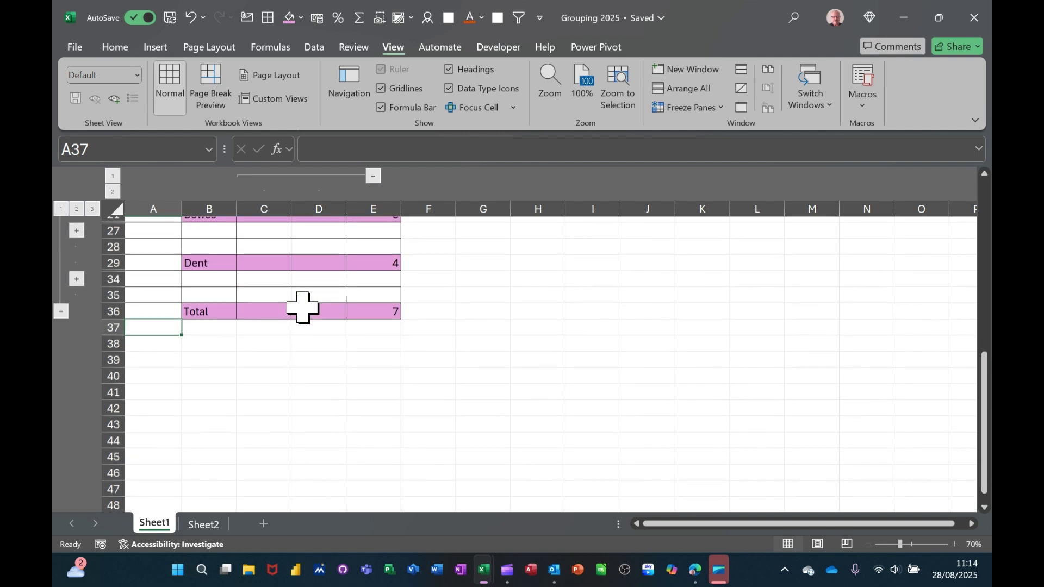
{"action": "scroll", "coordinate": [303, 304], "scroll_direction": "up", "scroll_amount": 8}
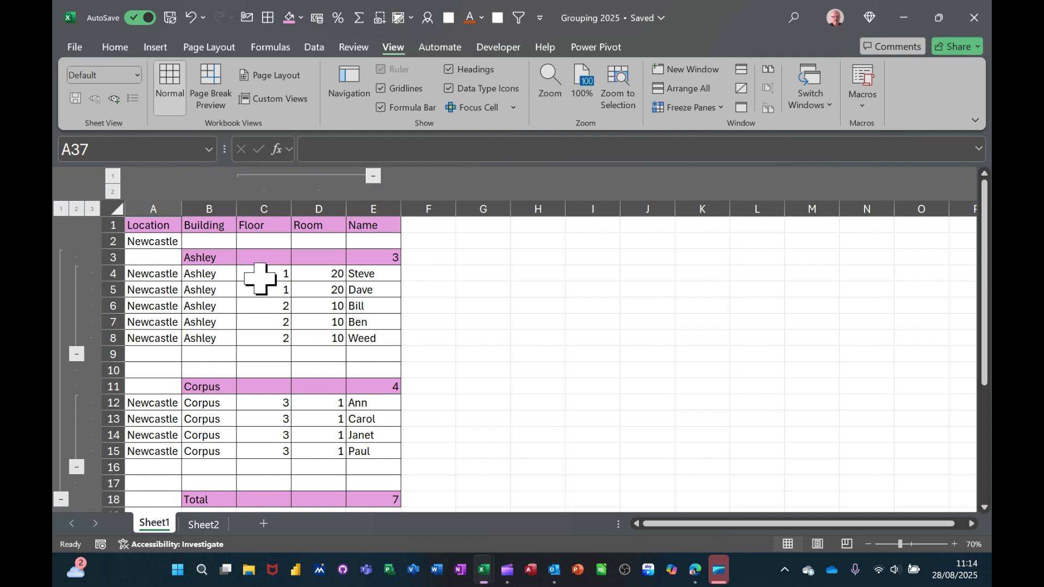
{"action": "scroll", "coordinate": [261, 276], "scroll_direction": "down", "scroll_amount": 4}
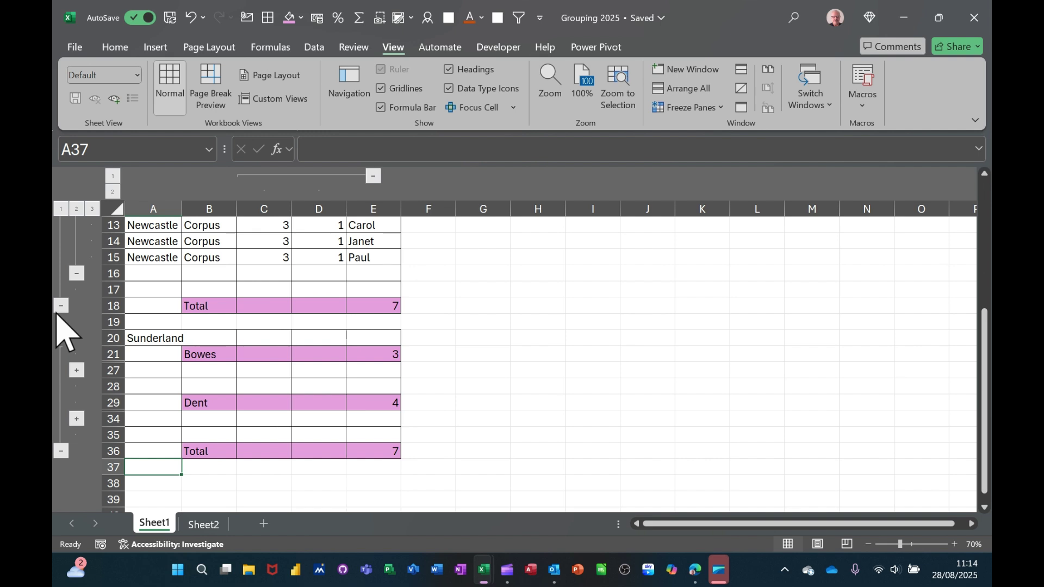
{"action": "left_click", "coordinate": [61, 451]}
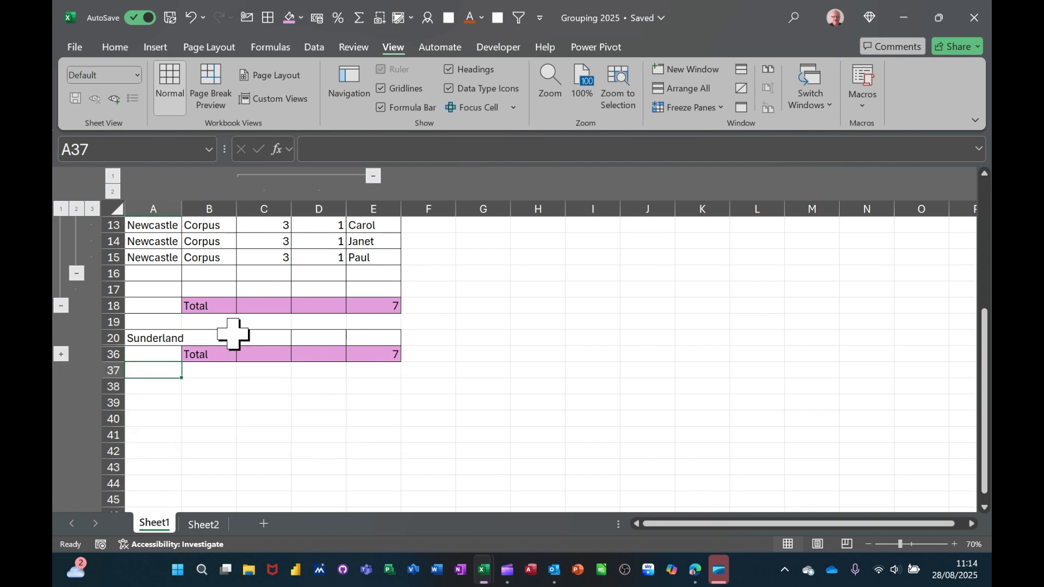
- Select A20:B36, A38:B39 and A40:B42 to point out the layout
{"action": "scroll", "coordinate": [271, 344], "scroll_direction": "up", "scroll_amount": 1}
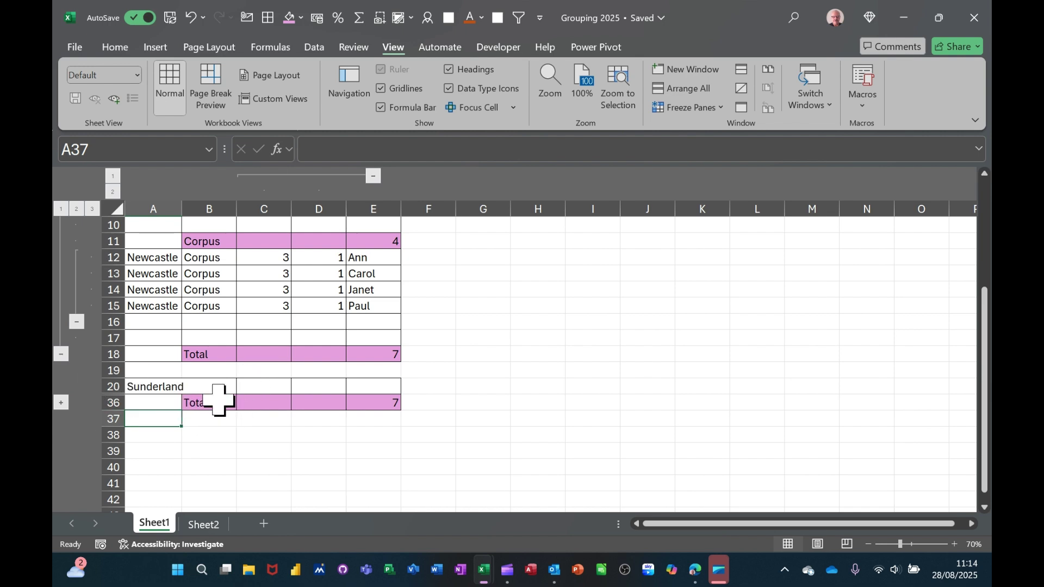
{"action": "left_click_drag", "start_coordinate": [149, 385], "coordinate": [196, 402]}
{"action": "left_click_drag", "start_coordinate": [145, 434], "coordinate": [222, 455]}
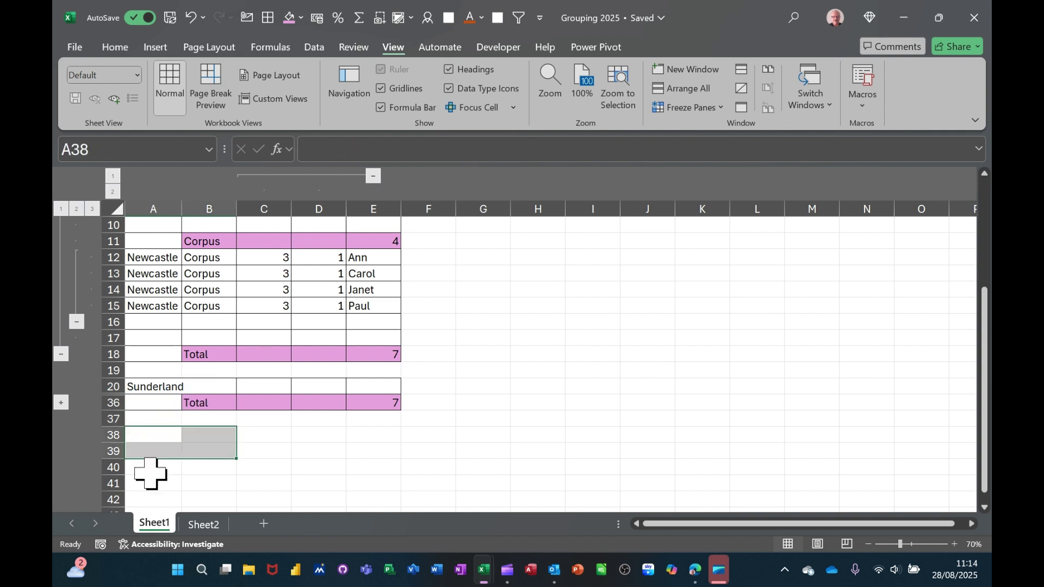
{"action": "left_click_drag", "start_coordinate": [152, 469], "coordinate": [226, 498]}
- Select B38, scroll through the expanded data back to the top, and select C8
{"action": "left_click", "coordinate": [190, 434]}
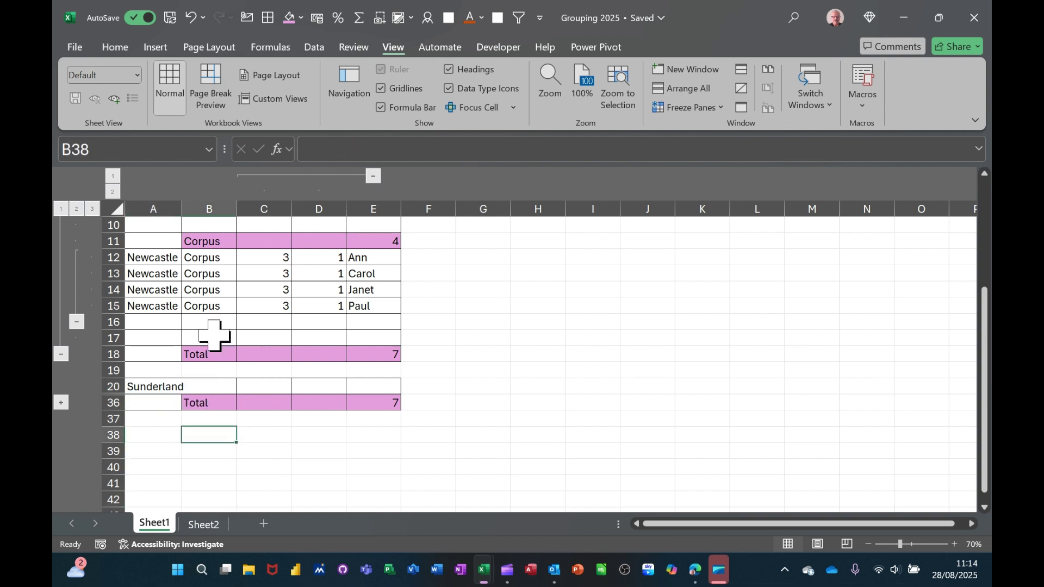
{"action": "scroll", "coordinate": [244, 374], "scroll_direction": "up", "scroll_amount": 3}
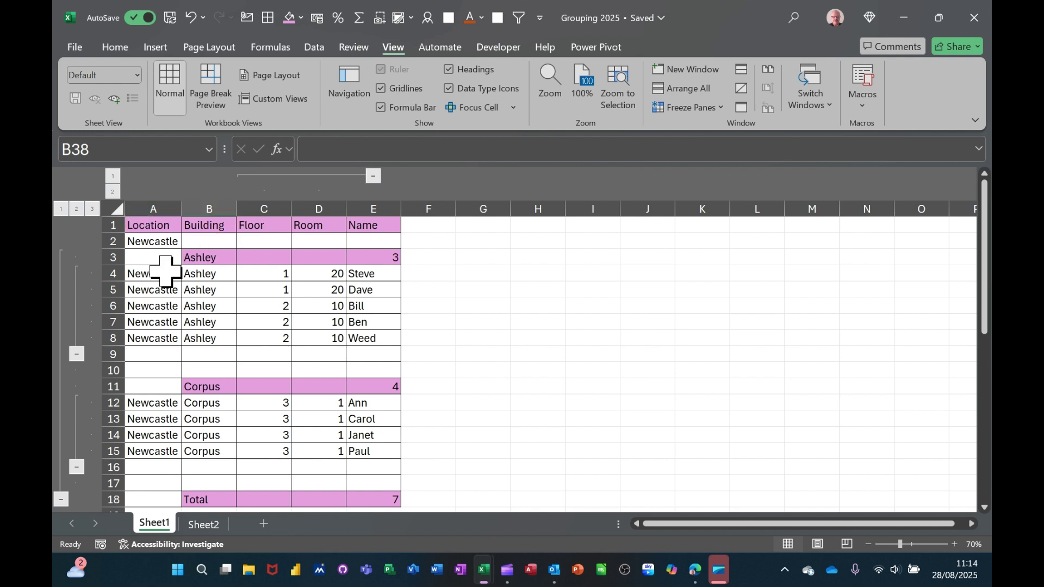
{"action": "scroll", "coordinate": [256, 327], "scroll_direction": "down", "scroll_amount": 3}
{"action": "scroll", "coordinate": [268, 338], "scroll_direction": "down", "scroll_amount": 10}
{"action": "scroll", "coordinate": [296, 357], "scroll_direction": "up", "scroll_amount": 9}
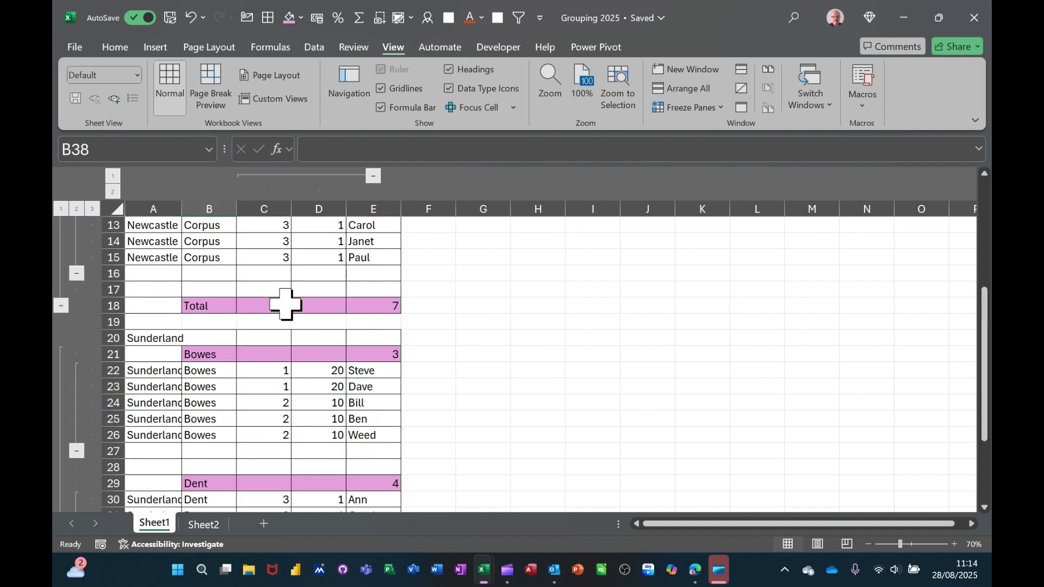
{"action": "scroll", "coordinate": [291, 329], "scroll_direction": "up", "scroll_amount": 4}
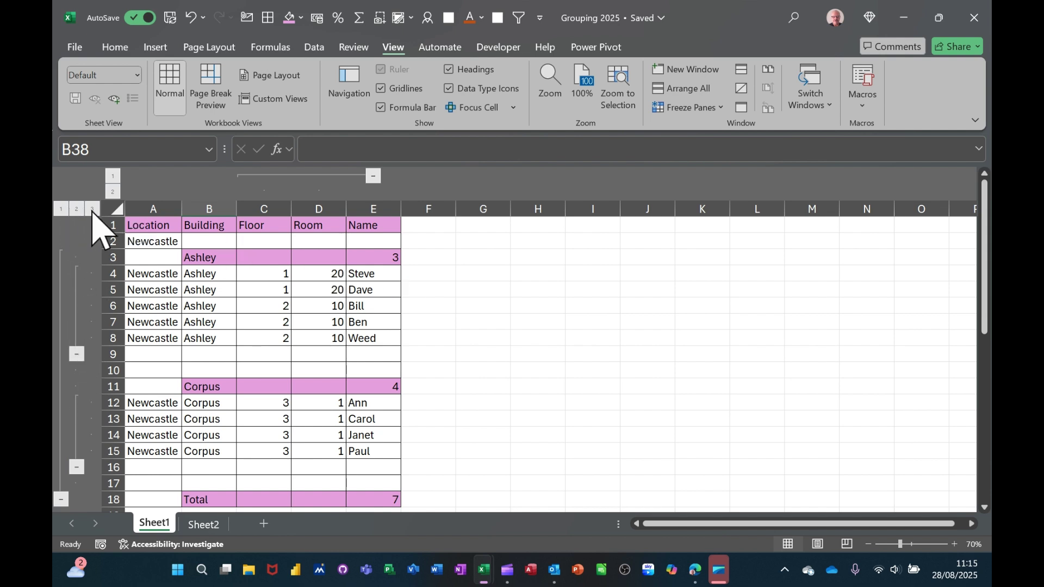
{"action": "left_click", "coordinate": [268, 342]}
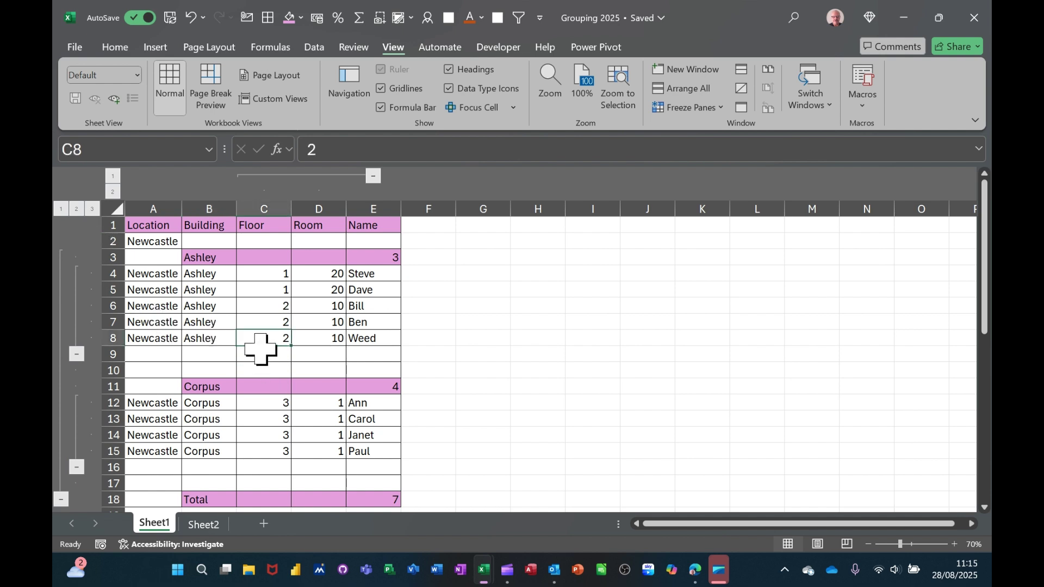